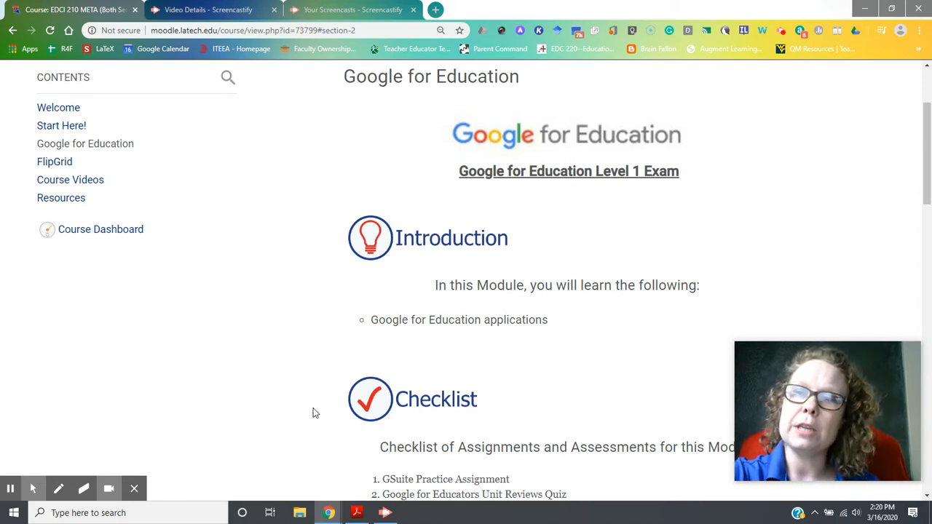
- Open the GSuite Practice Assignment from the Google for Education section of the course page
scroll(320, 413, down, 2)
scroll(351, 406, down, 2)
scroll(352, 408, down, 4)
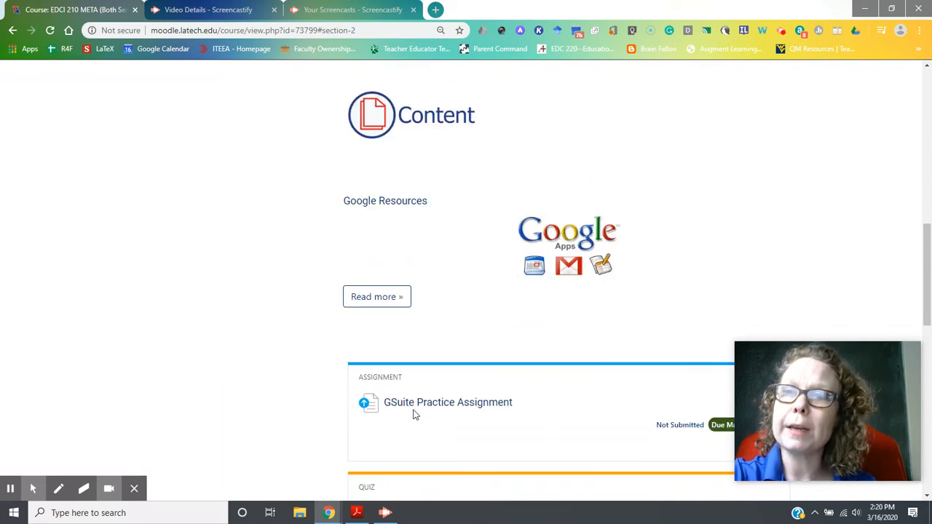
click(407, 410)
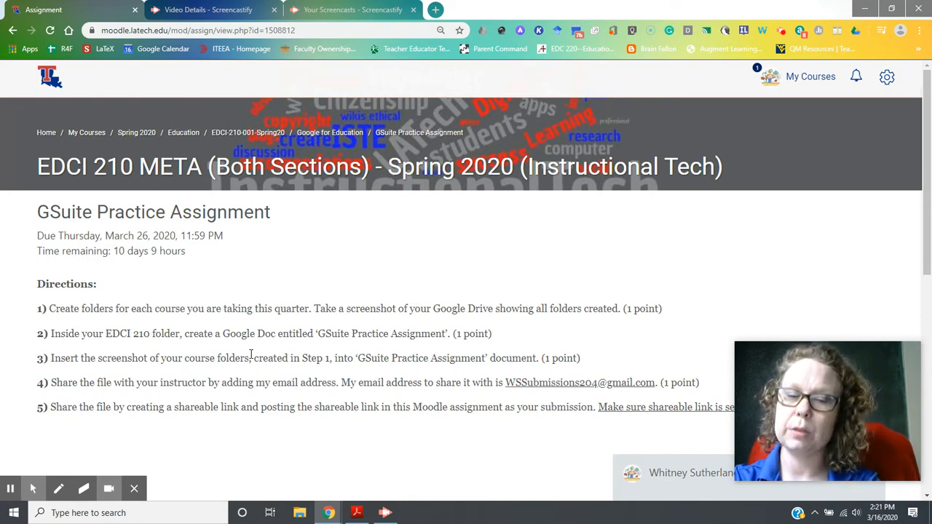
- Open Google Drive in a new browser tab, keeping the assignment page open
key(ctrl+t)
text(drive)
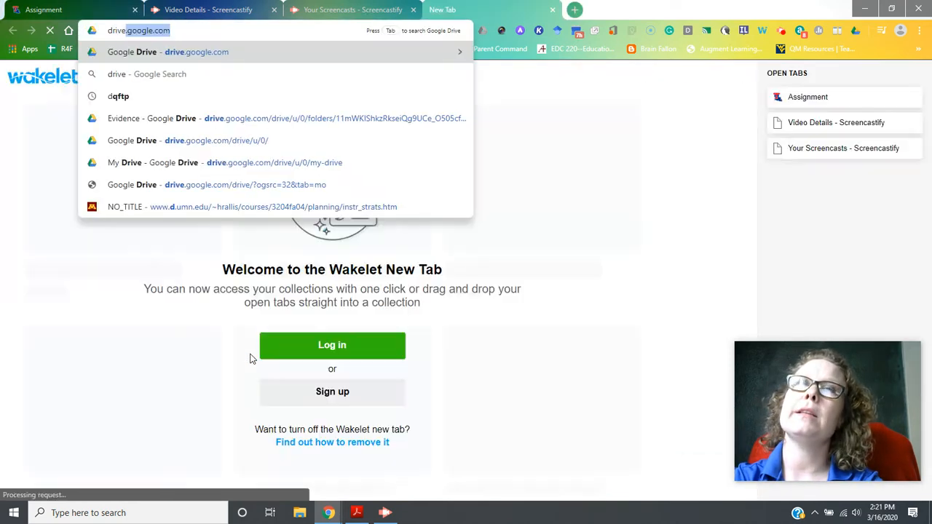
key(Return)
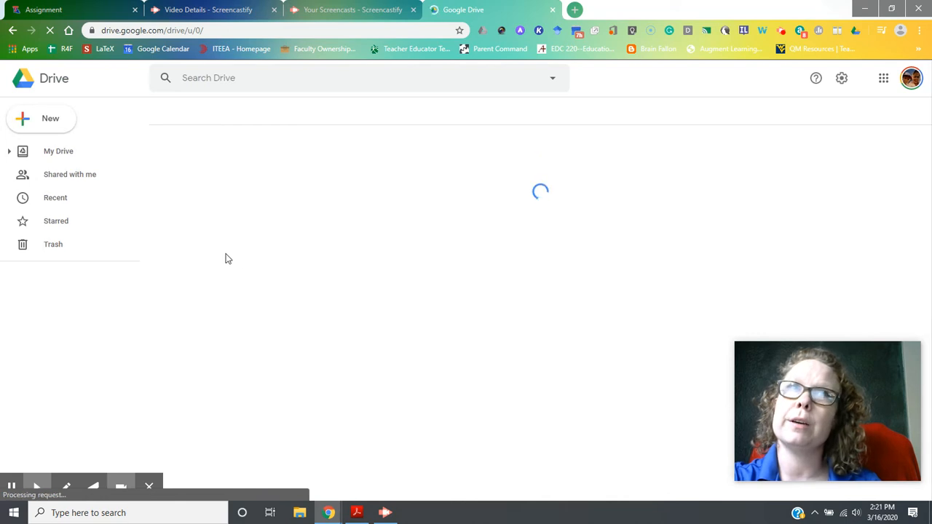
- Create a folder named "Test for Class" in My Drive and open it
click(51, 121)
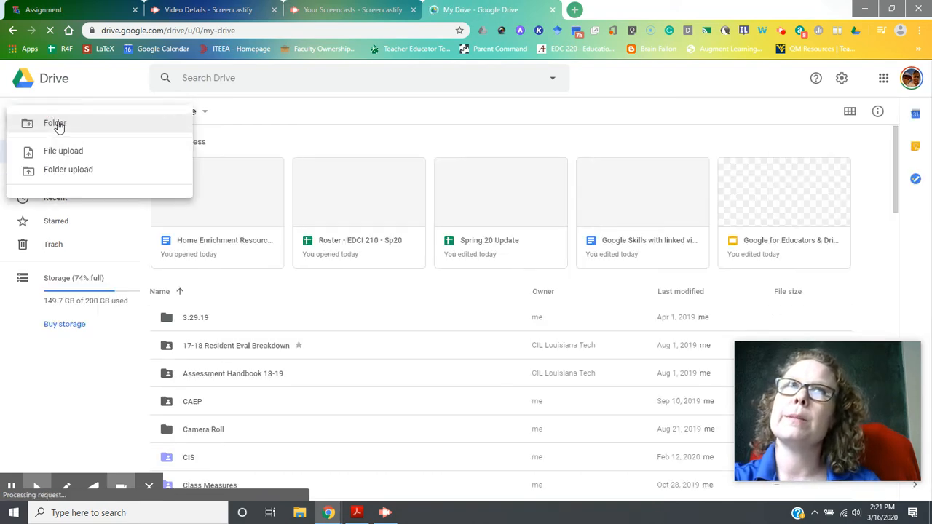
click(59, 124)
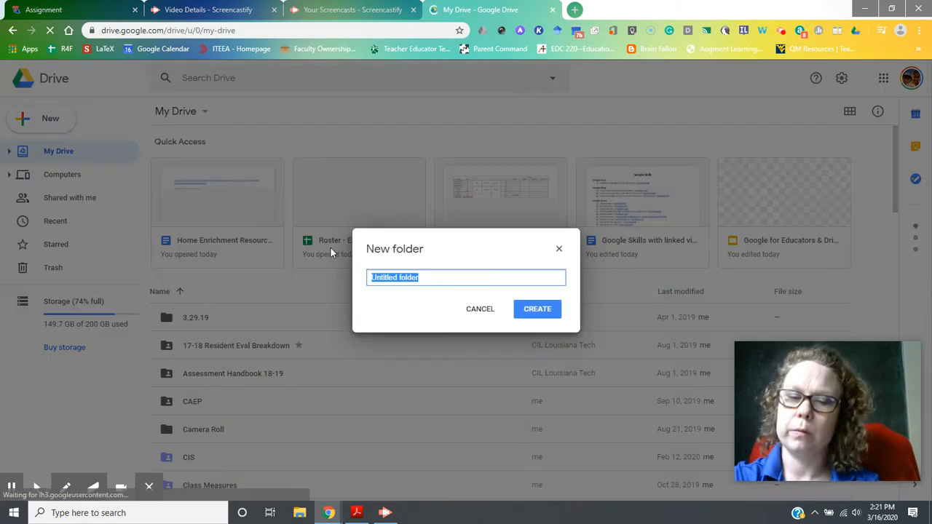
text(Test for Class)
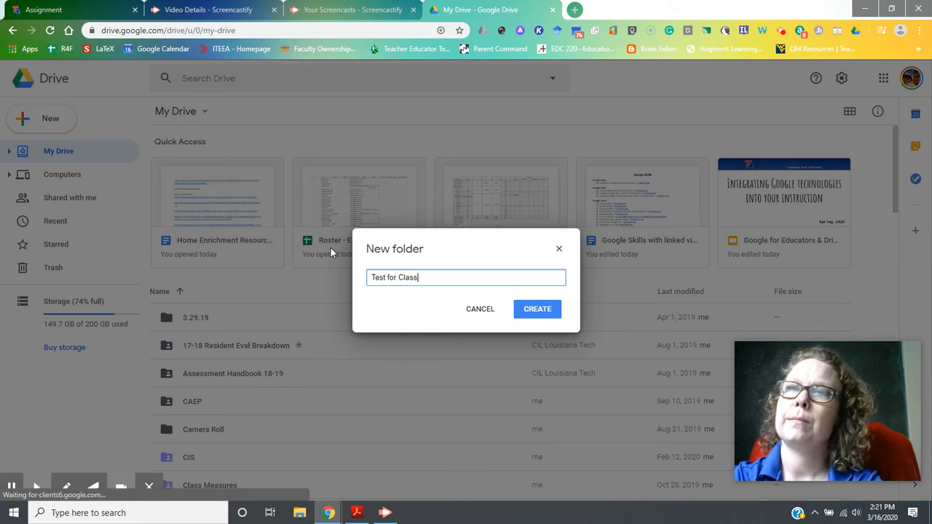
key(Return)
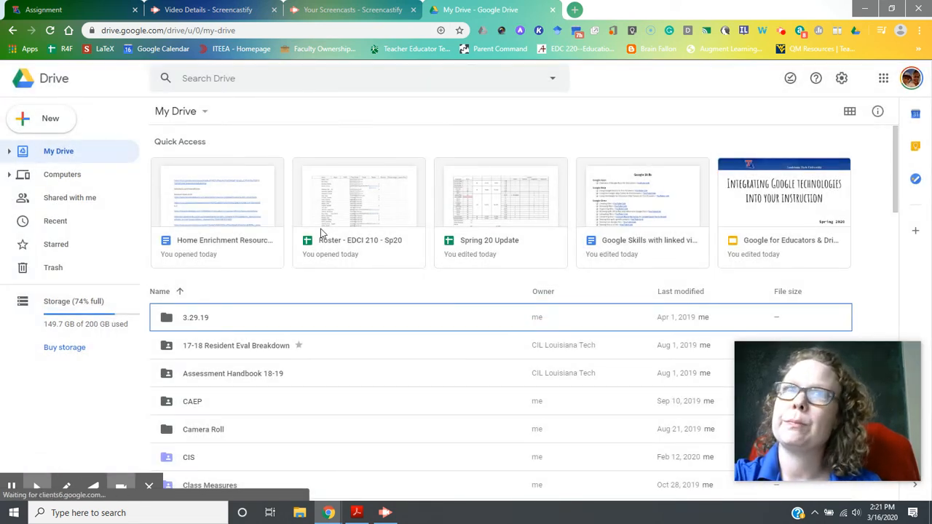
scroll(383, 327, down, 10)
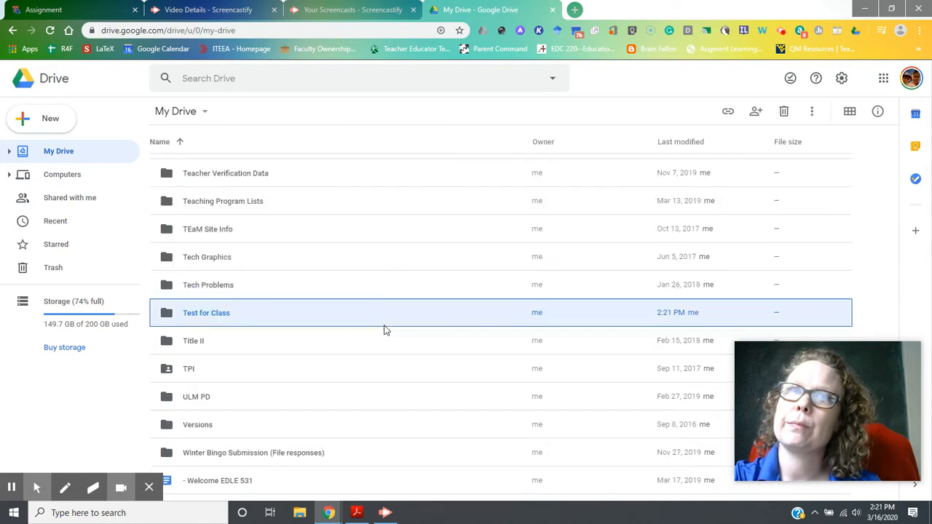
scroll(327, 266, up, 2)
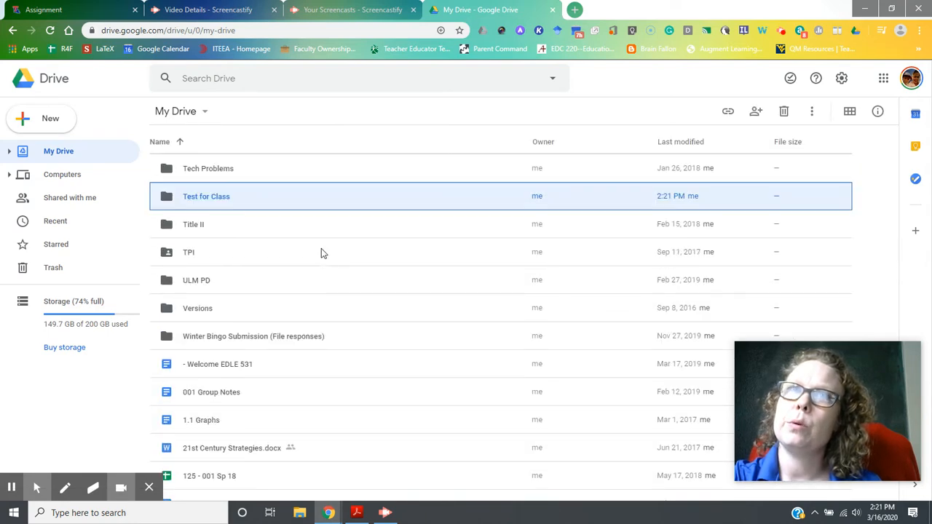
double_click(295, 196)
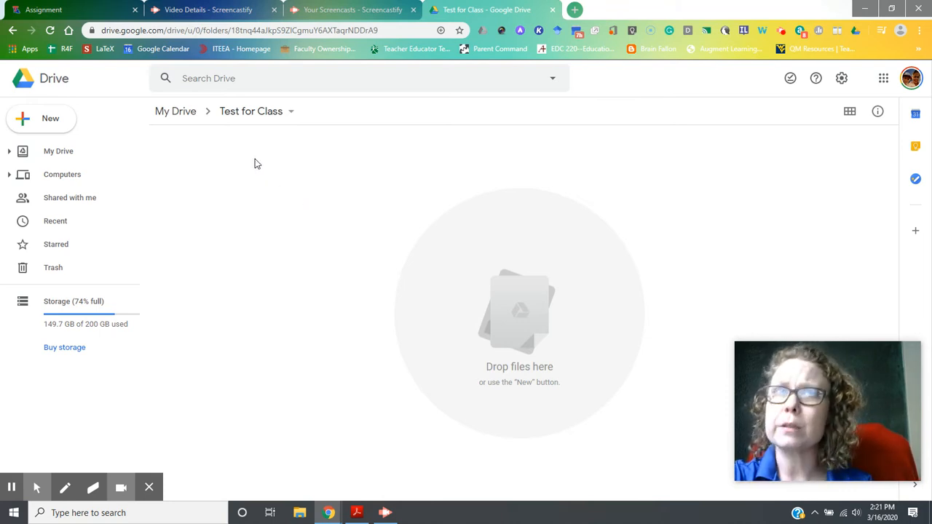
- Create a course folder named "EDCI 210" inside the Test for Class folder
click(71, 122)
click(79, 126)
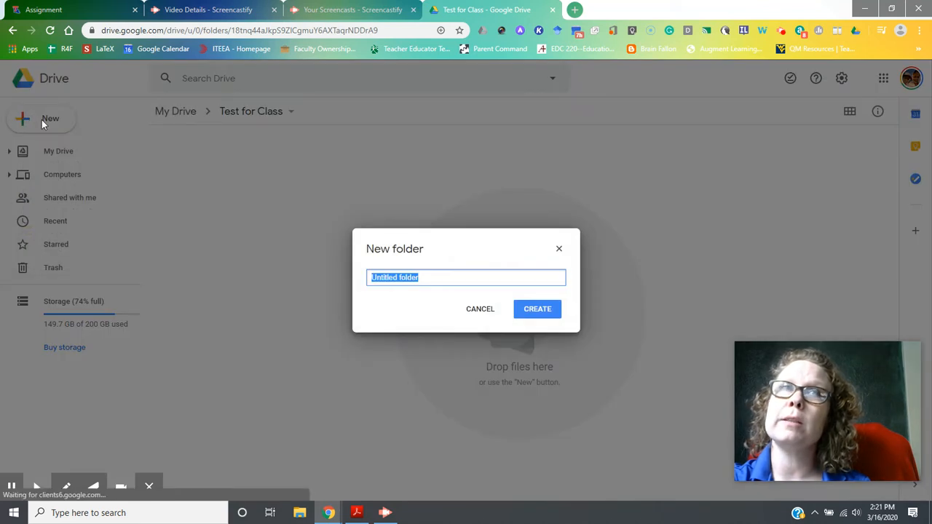
text(EDCI 210)
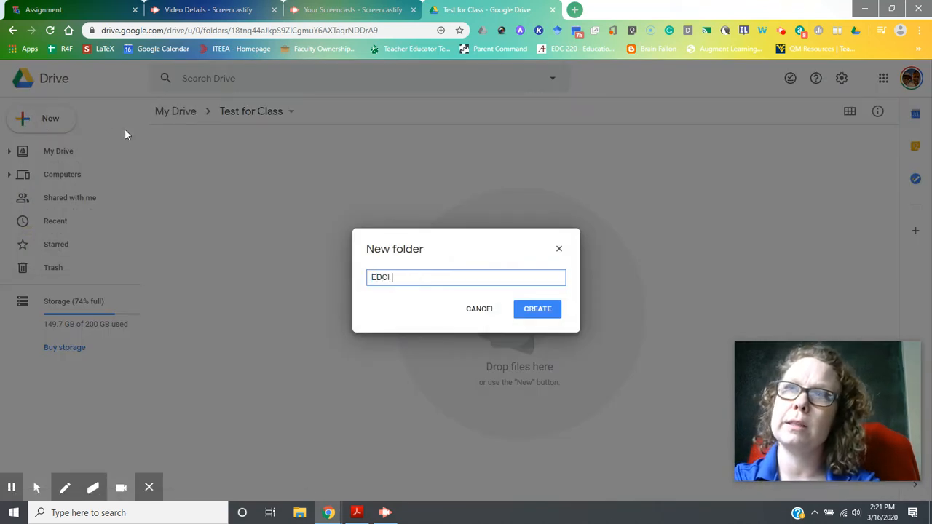
key(Return)
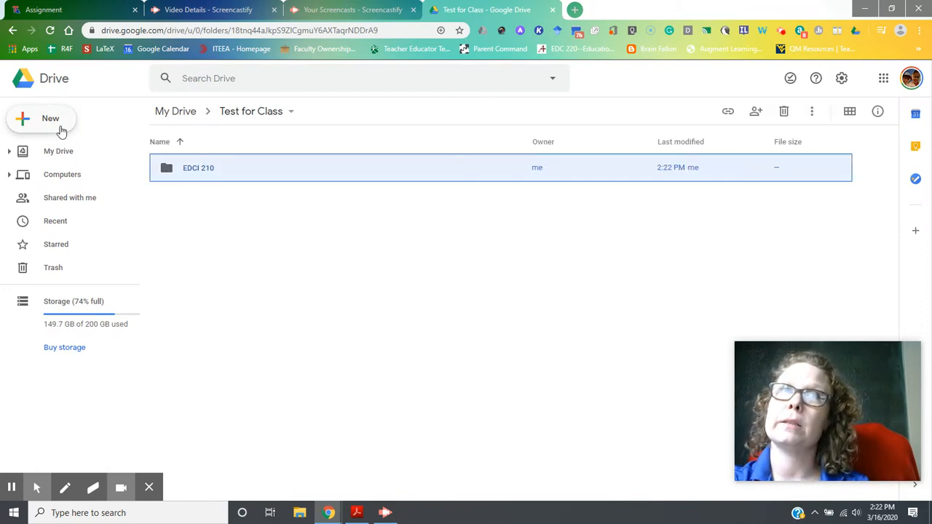
- Add a second course folder named "EDCI 125" inside the Test for Class folder
key(shift+f)
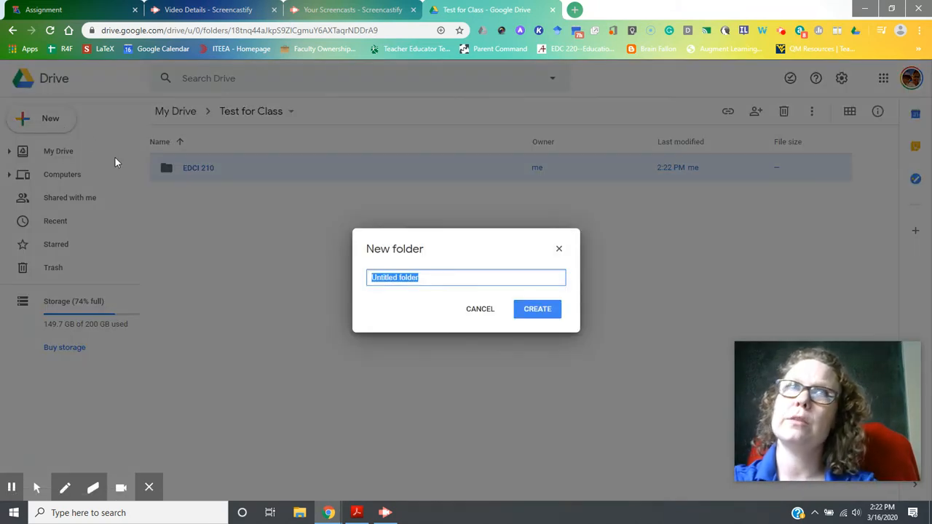
text(EDIC 2)
key(BackSpace)
key(BackSpace)
key(BackSpace)
text(CI 210)
key(Return)
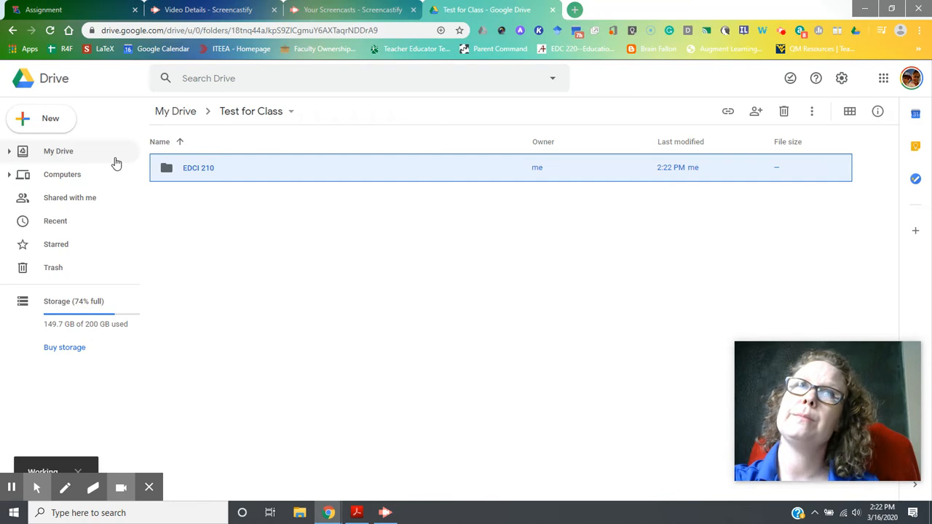
- Add a third course folder named "ENGL 101" inside the Test for Class folder
click(26, 115)
click(13, 130)
click(40, 134)
text(ENGL 101)
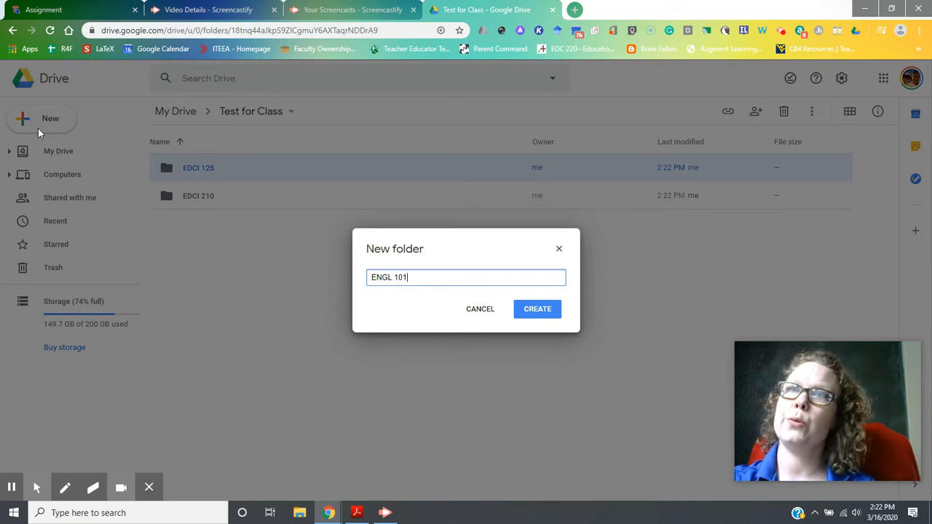
key(Return)
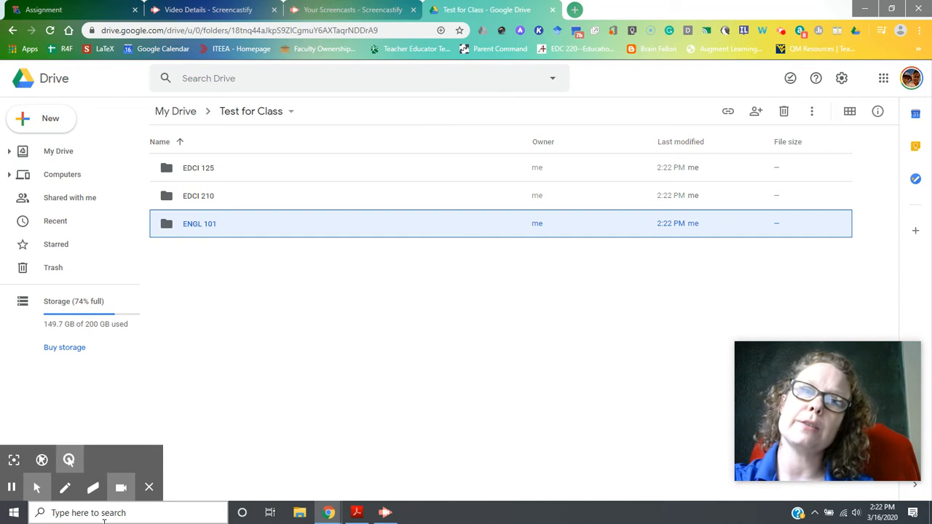
- Launch the Windows Snipping Tool and capture the area showing the three course folders in Test for Class
click(65, 514)
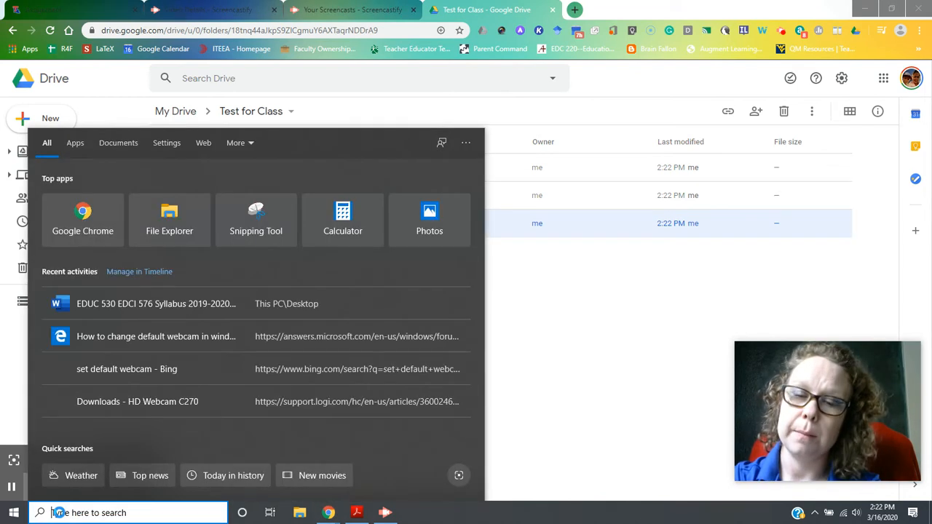
text(sni)
key(Return)
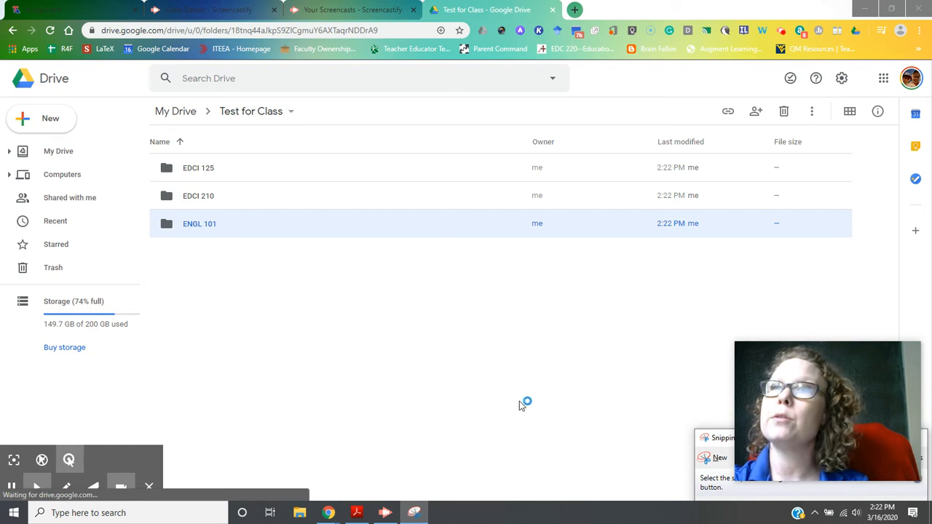
click(706, 458)
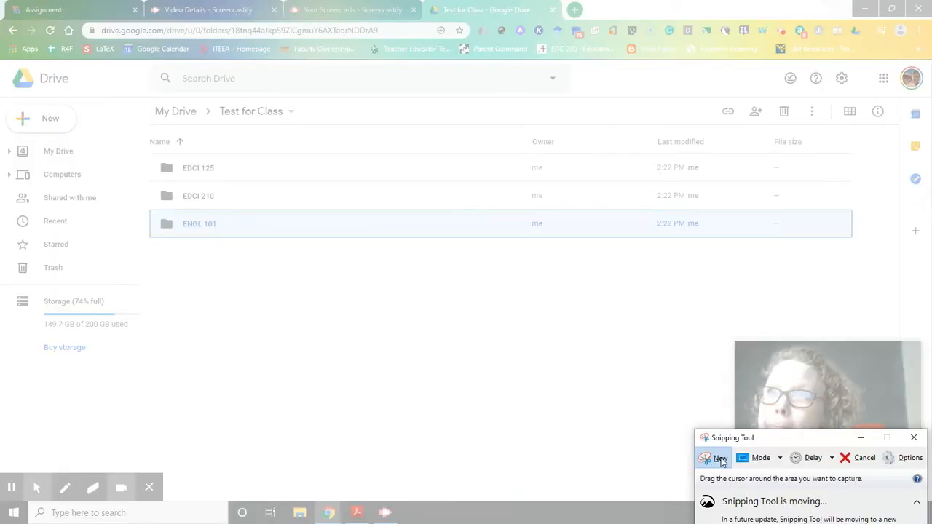
key(Escape)
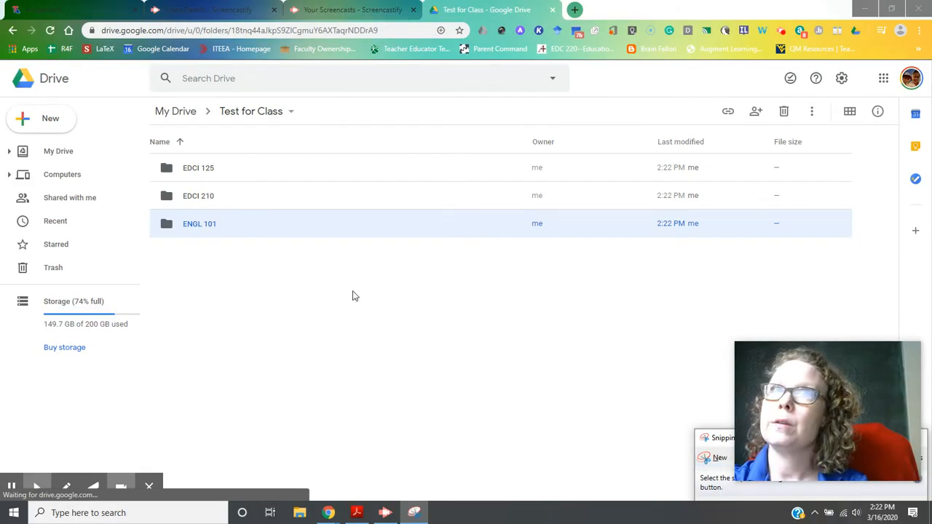
click(715, 456)
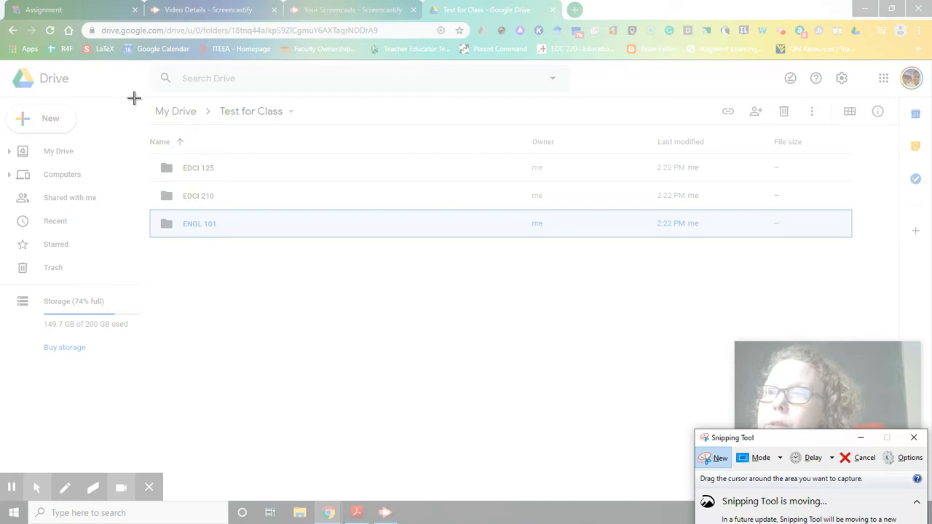
drag(134, 97, 419, 249)
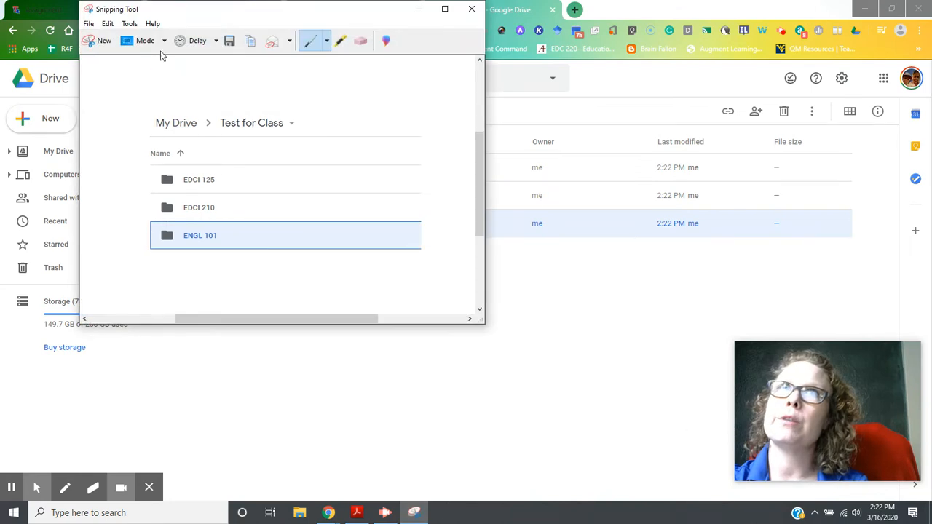
- Save the screenshot to the Desktop as a JPEG named "G4E Practice" and close the Snipping Tool
click(230, 42)
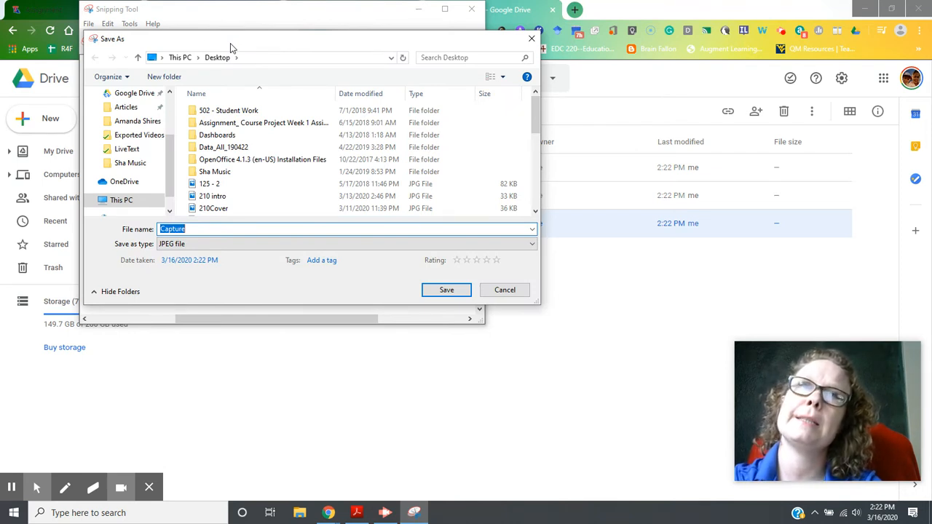
text(G)
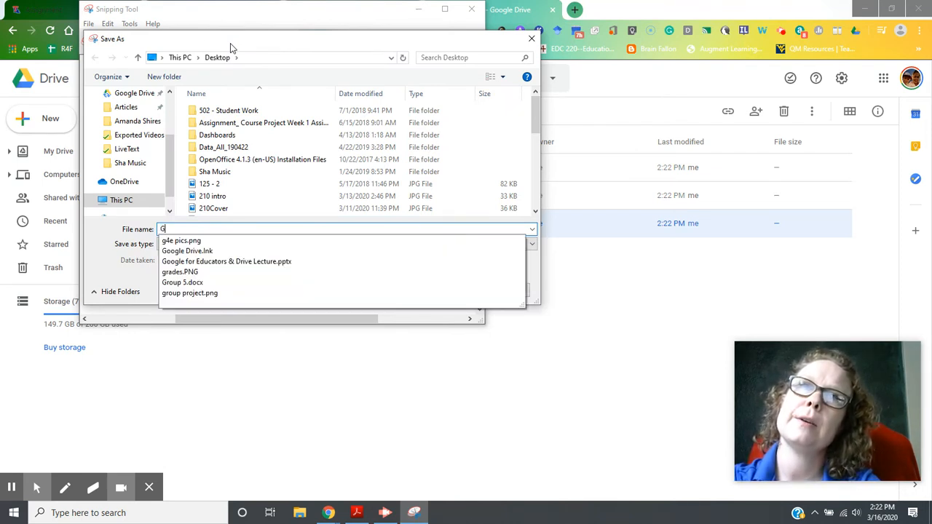
text(4E Practice)
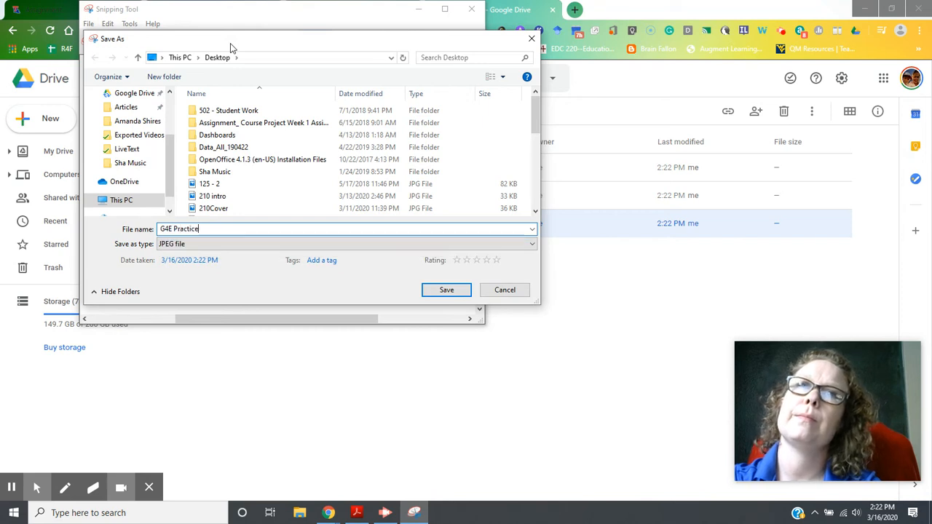
key(Return)
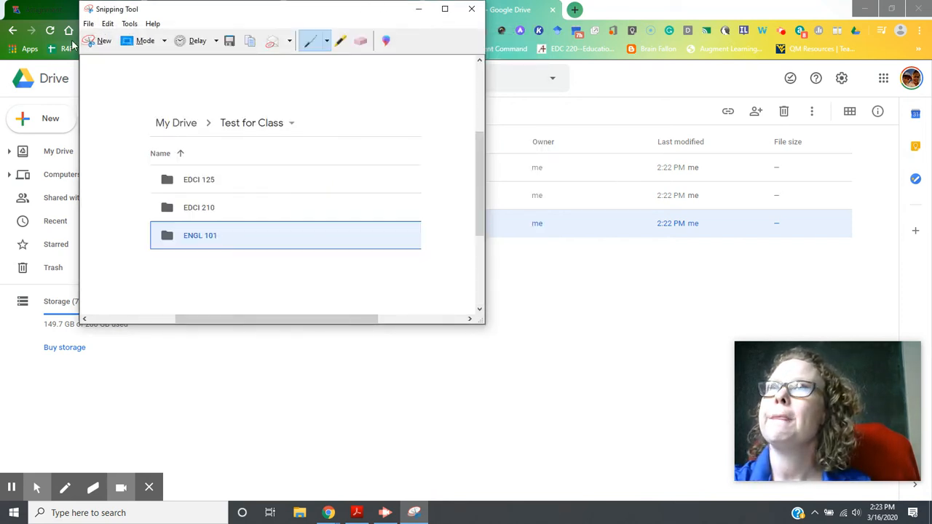
click(471, 10)
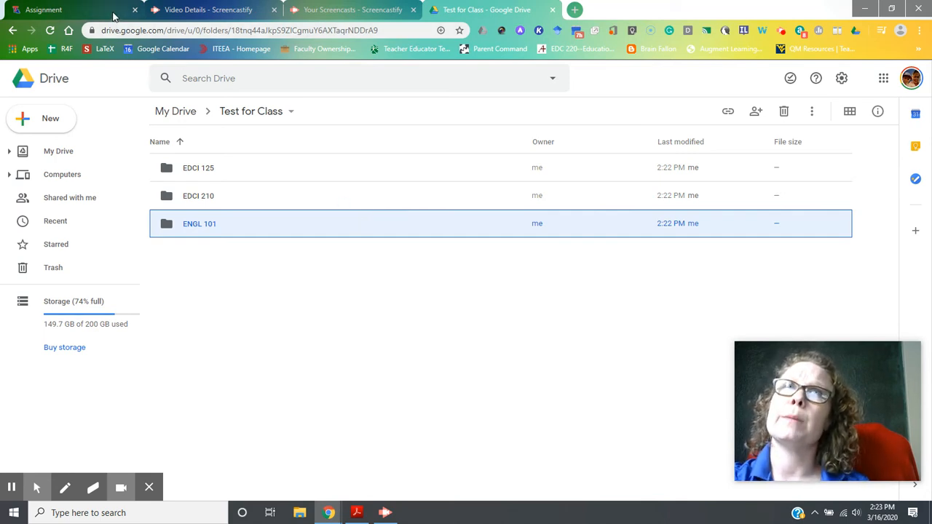
- Recheck the assignment directions and create a blank Google Doc inside the EDCI 210 folder
click(114, 13)
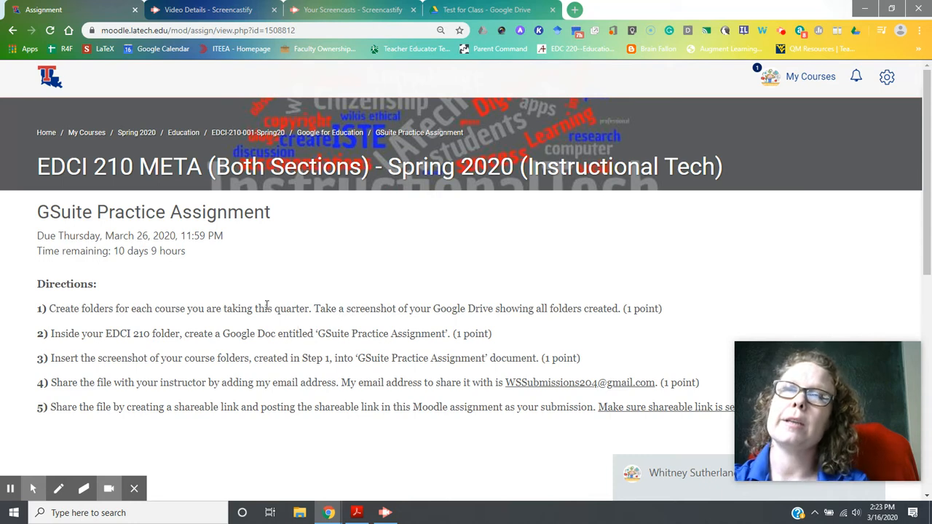
click(431, 10)
double_click(327, 193)
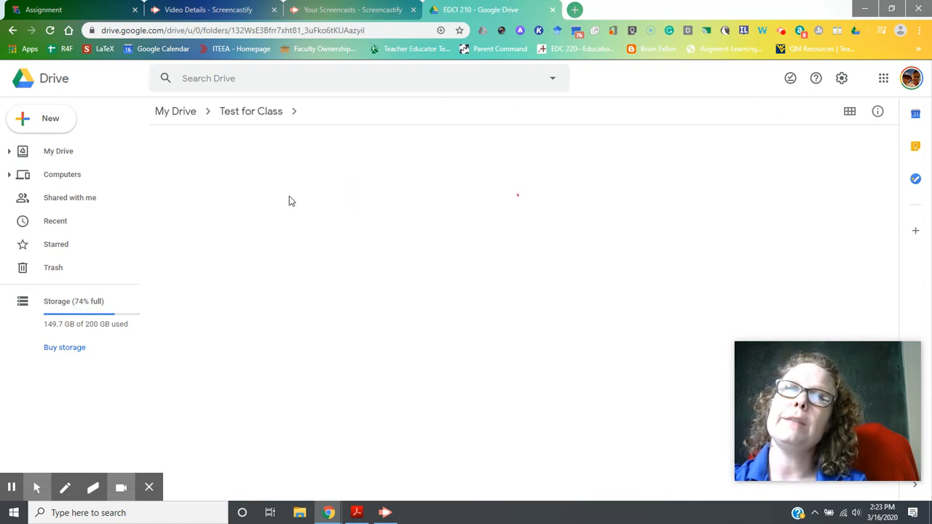
click(40, 124)
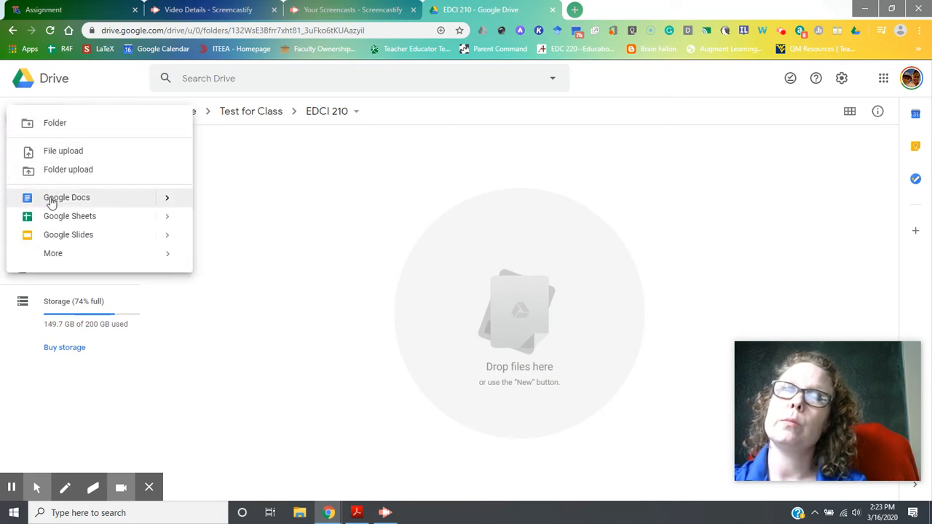
click(52, 203)
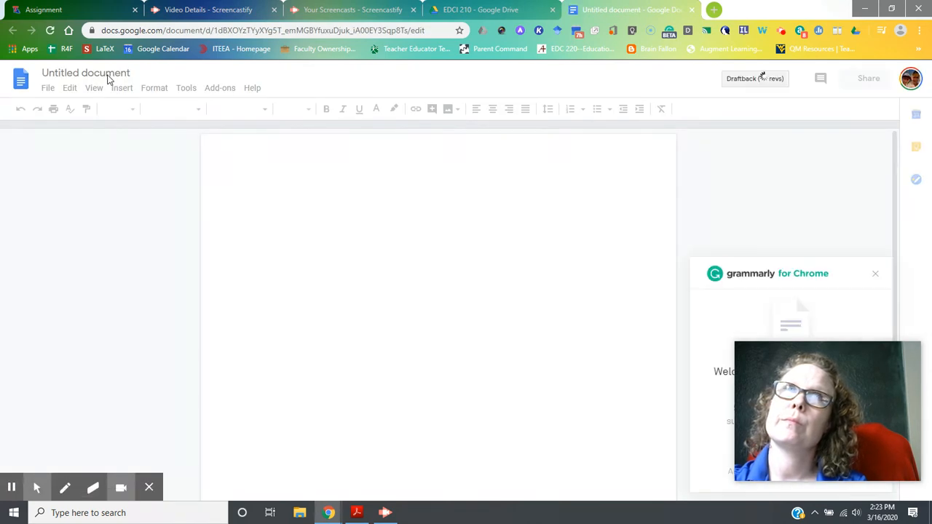
- Rename the untitled document as "GSuite Practice Assignment"
click(108, 75)
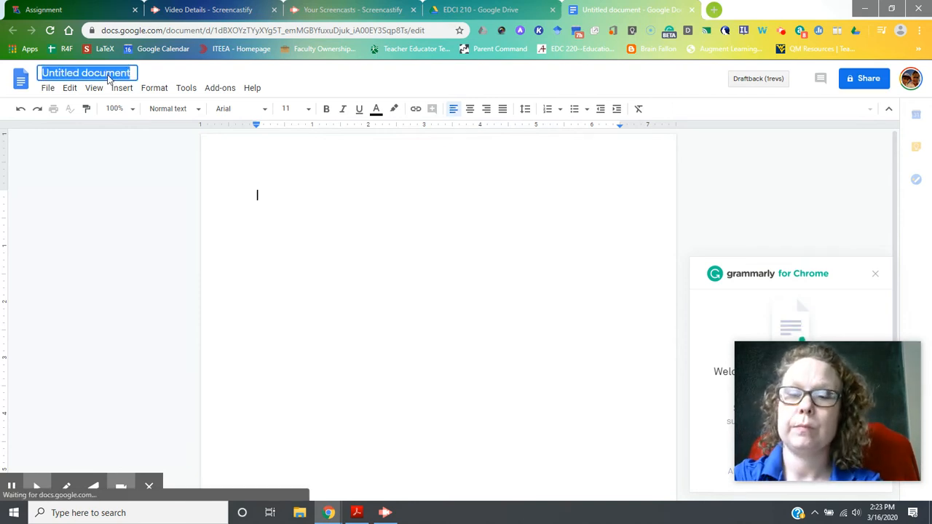
text(GSuite Practice Assignme)
key(BackSpace)
key(BackSpace)
text(ment)
key(Return)
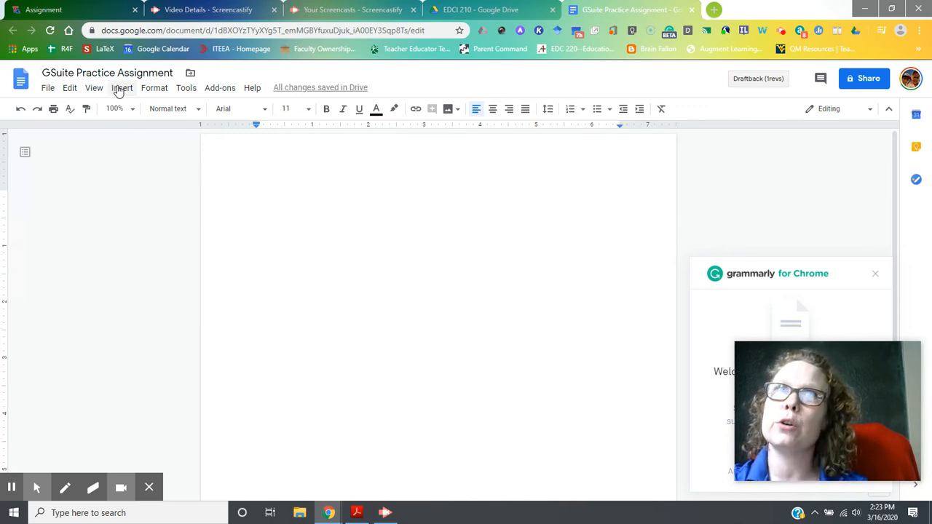
- Insert the "G4E Practice" screenshot from the Desktop into the GSuite Practice Assignment document
click(121, 88)
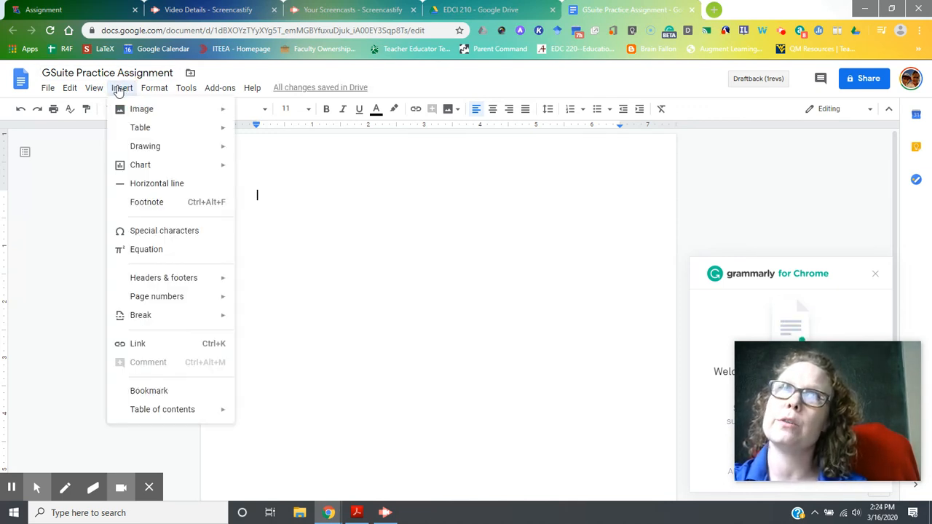
click(145, 110)
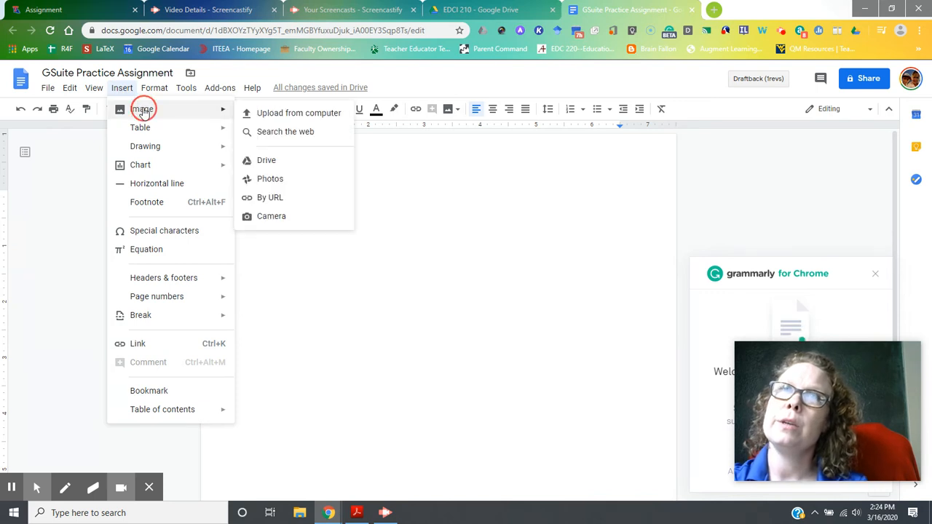
click(252, 115)
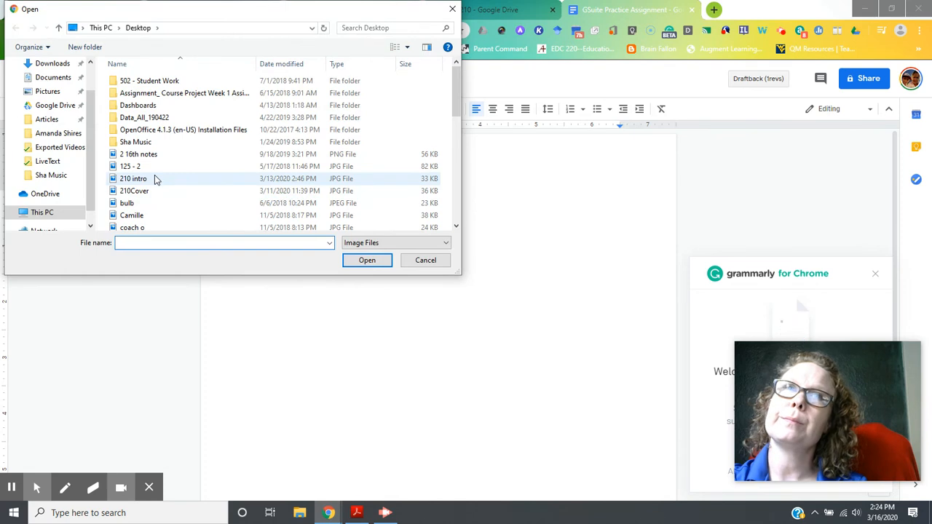
scroll(154, 180, down, 3)
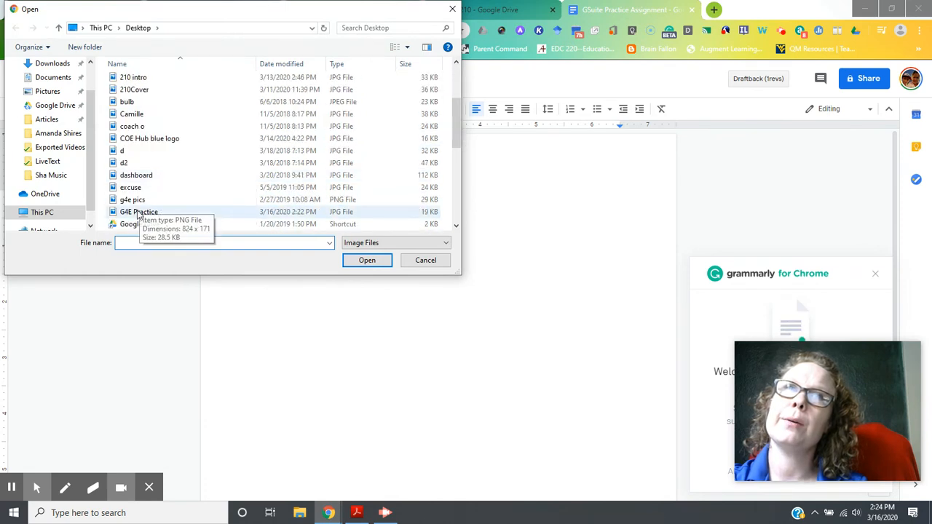
double_click(136, 212)
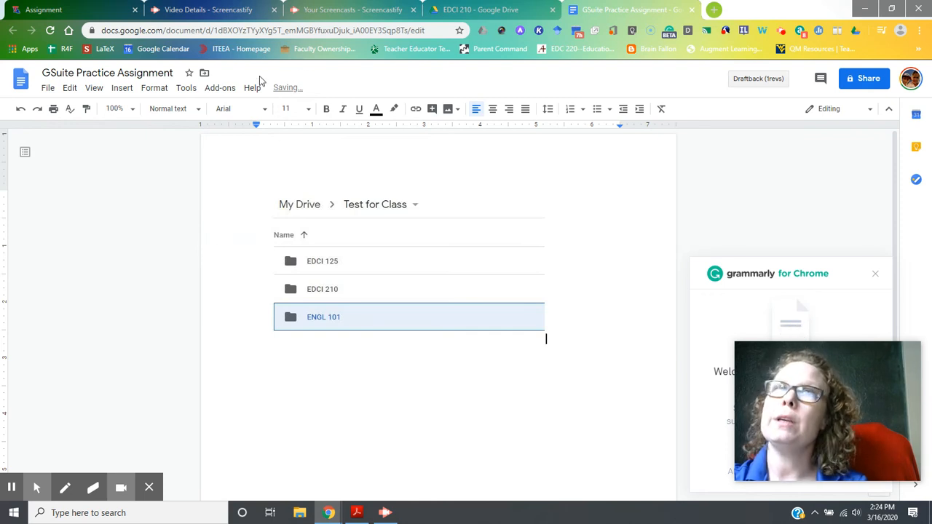
- Copy the instructor's email address from direction 4 on the Moodle assignment page
click(67, 10)
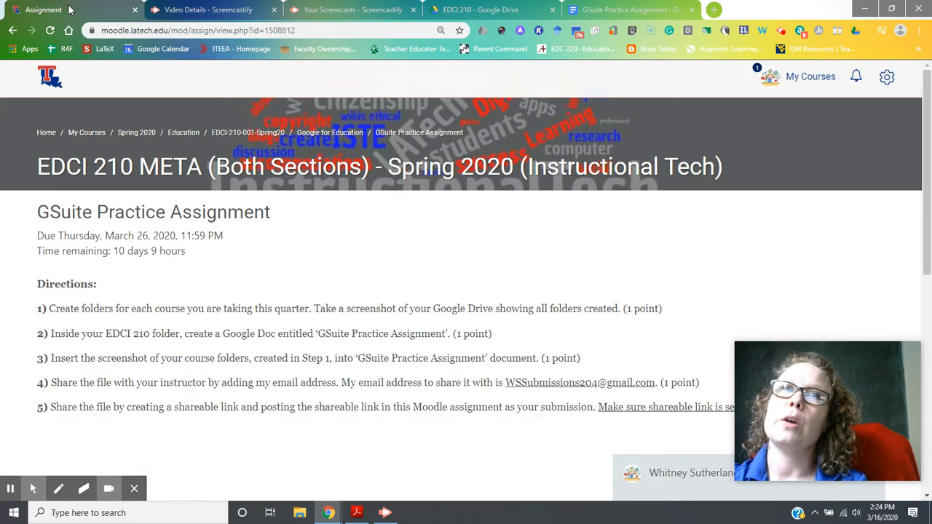
scroll(234, 231, down, 1)
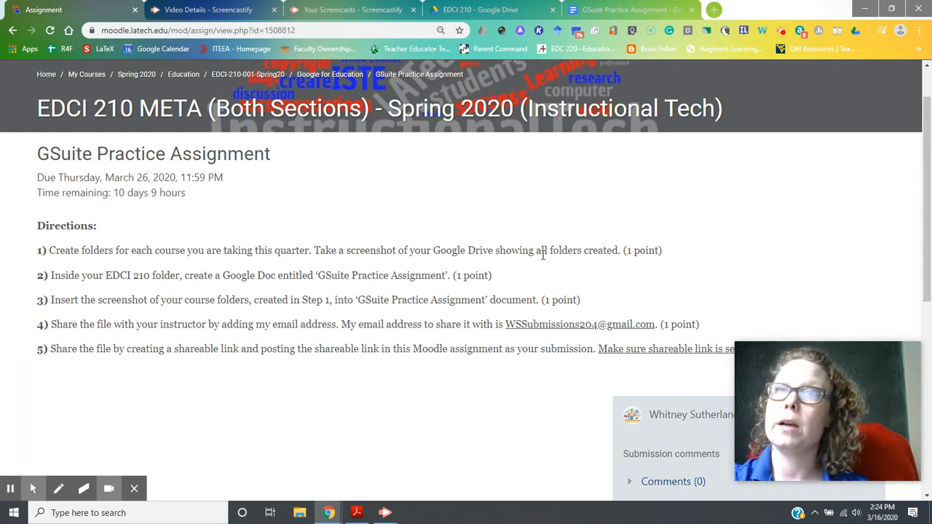
drag(658, 326, 510, 326)
key(ctrl+c)
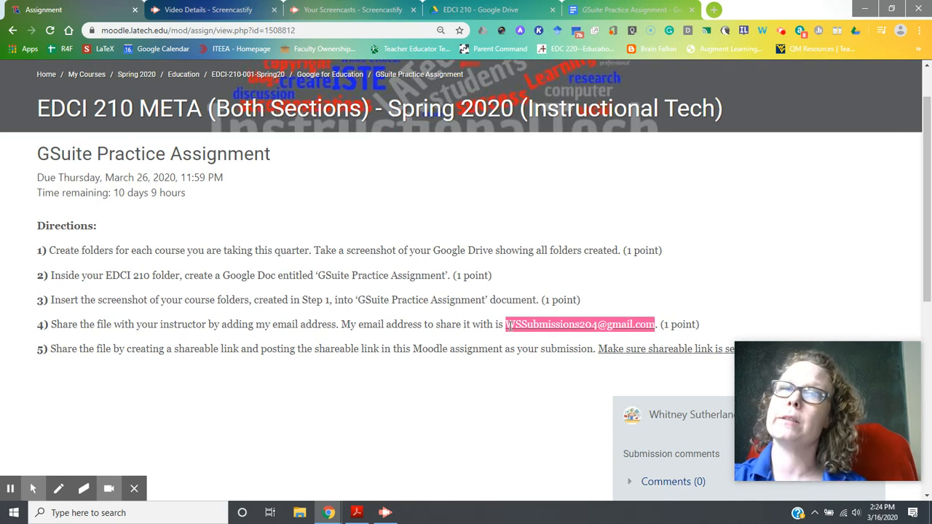
- Share the GSuite Practice Assignment document with the copied instructor email, granting "Can comment" access, and send the invitation
click(602, 9)
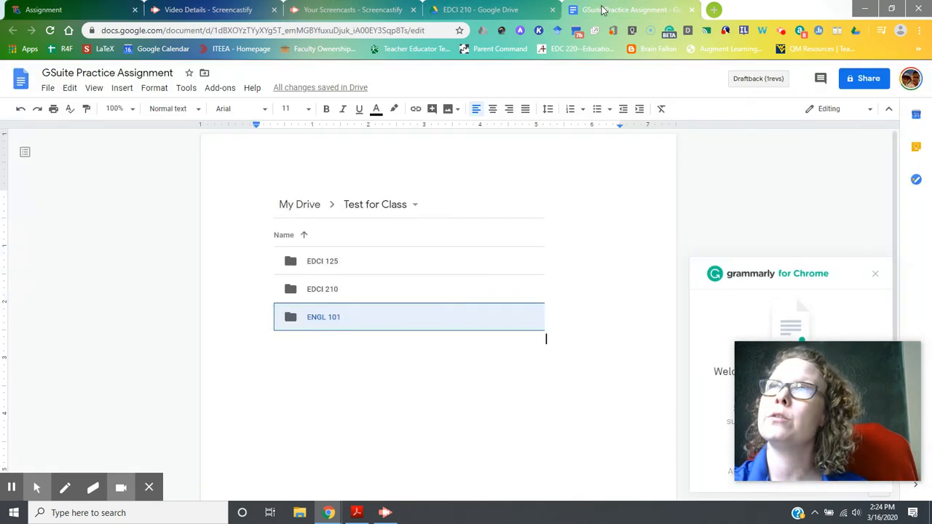
click(857, 81)
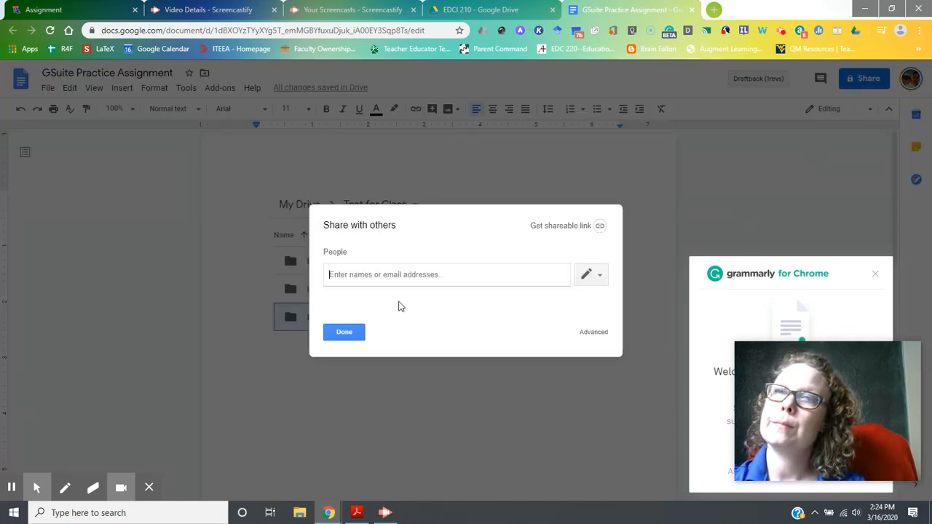
key(ctrl+v)
key(Return)
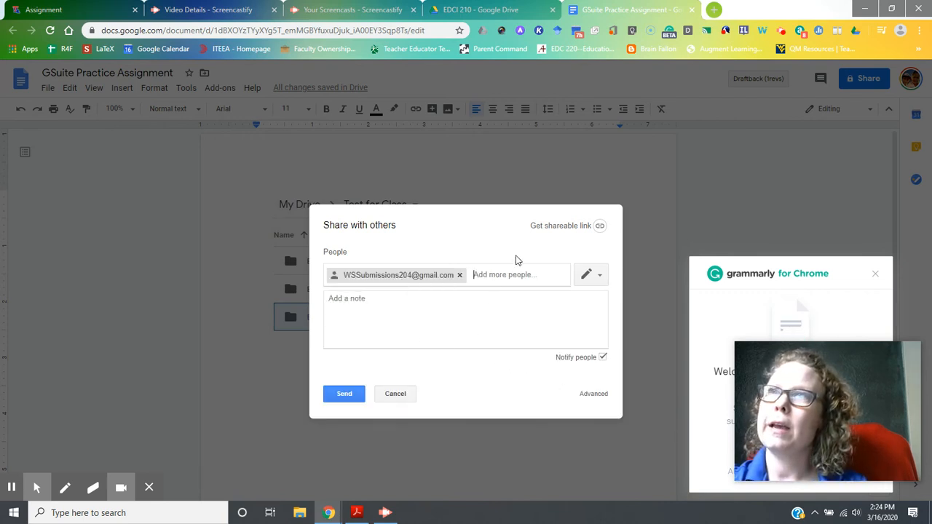
click(590, 279)
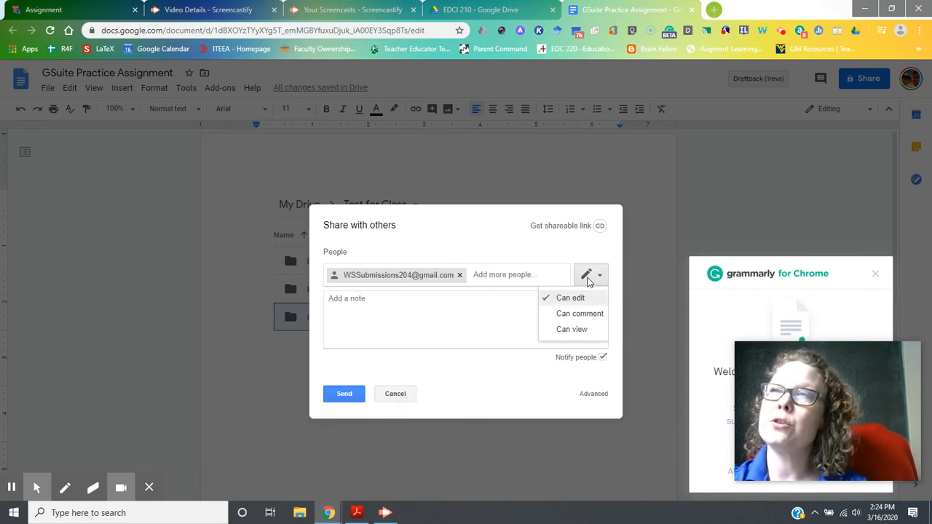
click(582, 314)
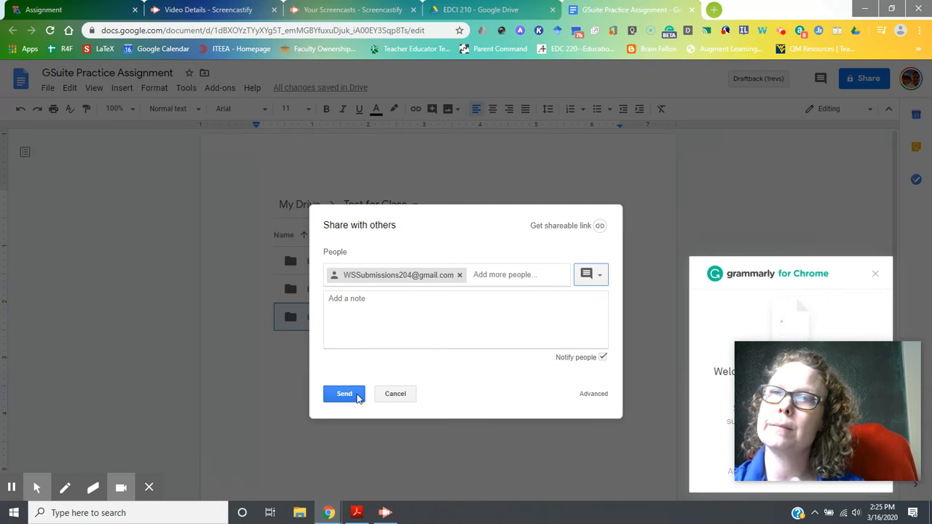
click(356, 394)
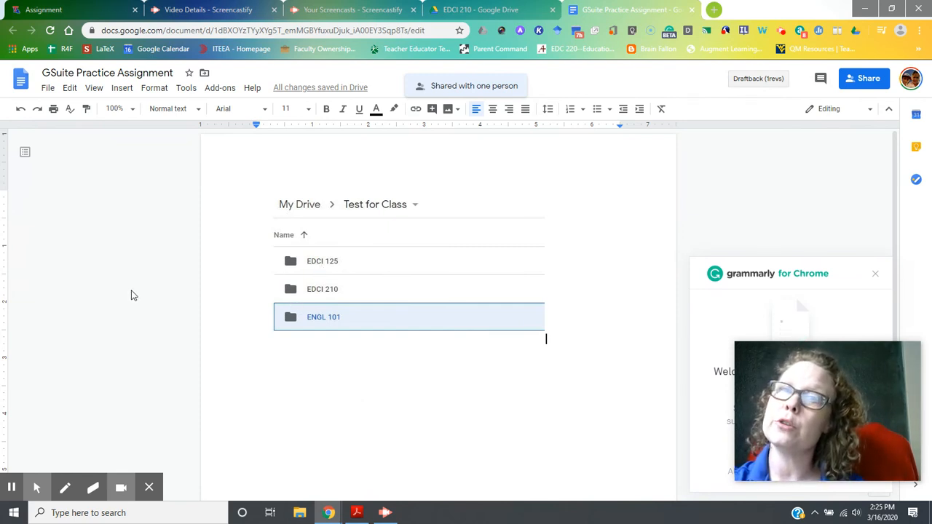
- Recheck direction 5 in Moodle, then create the document's shareable link, set to "Anyone with the link can comment", and copy it
click(56, 10)
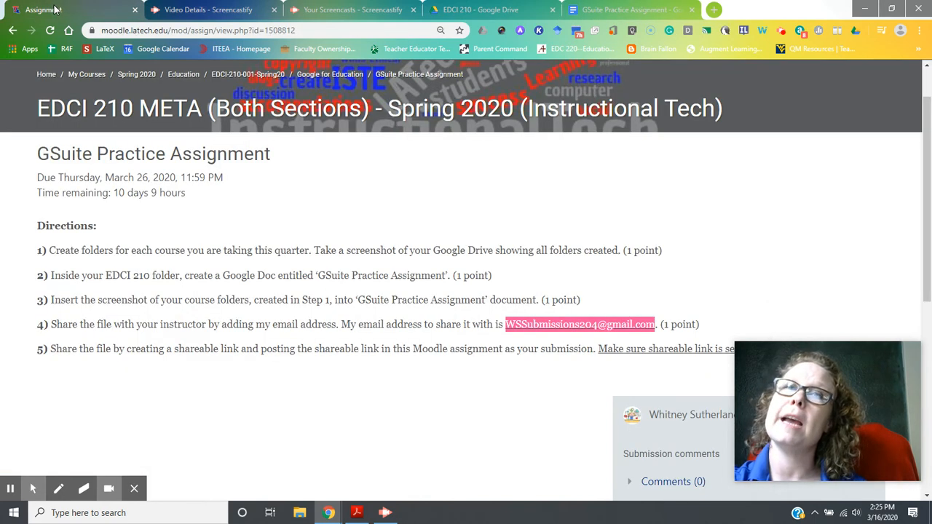
click(190, 350)
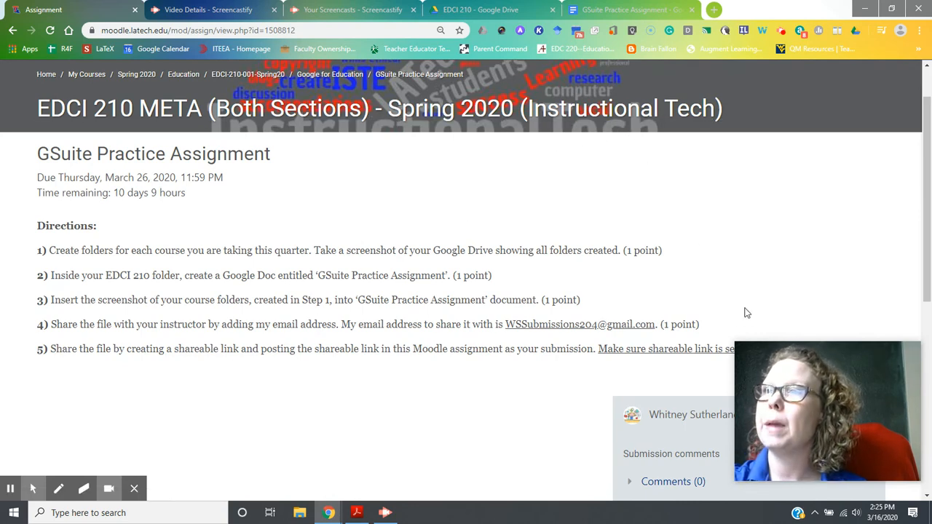
drag(758, 351, 759, 376)
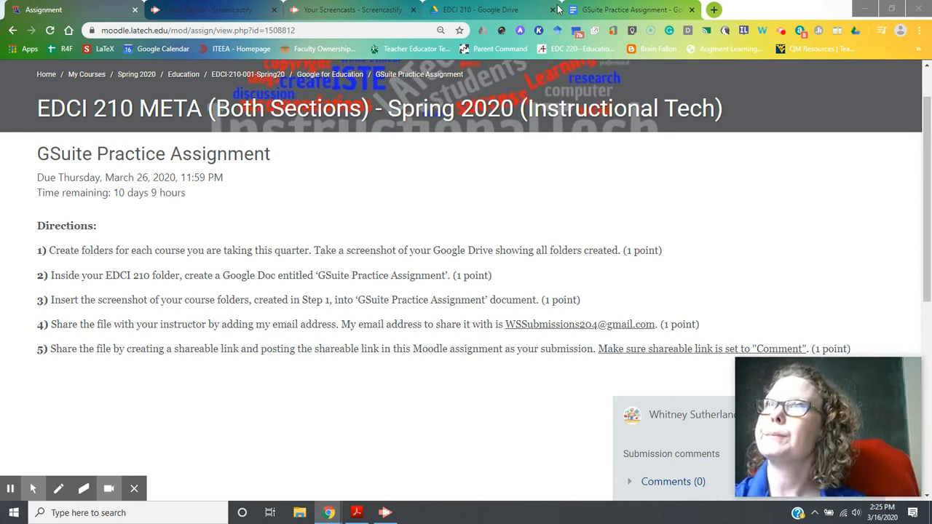
click(615, 9)
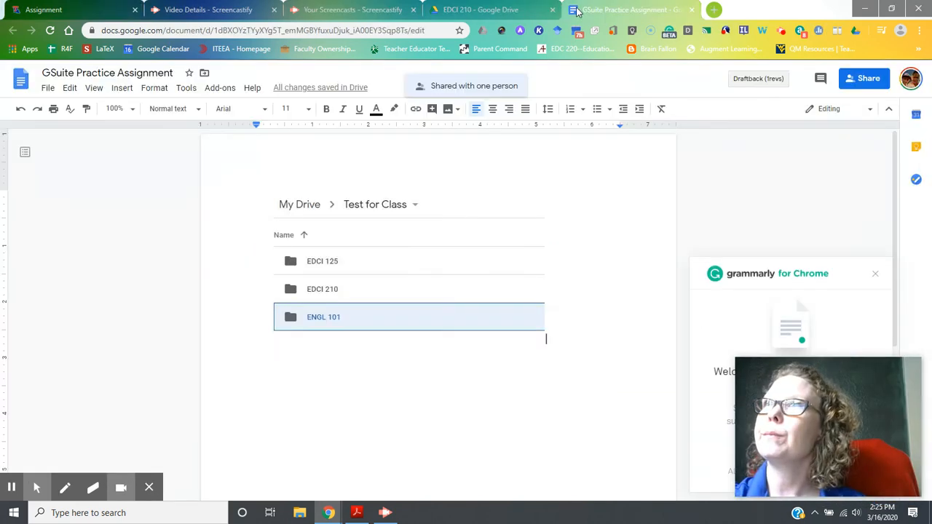
click(866, 80)
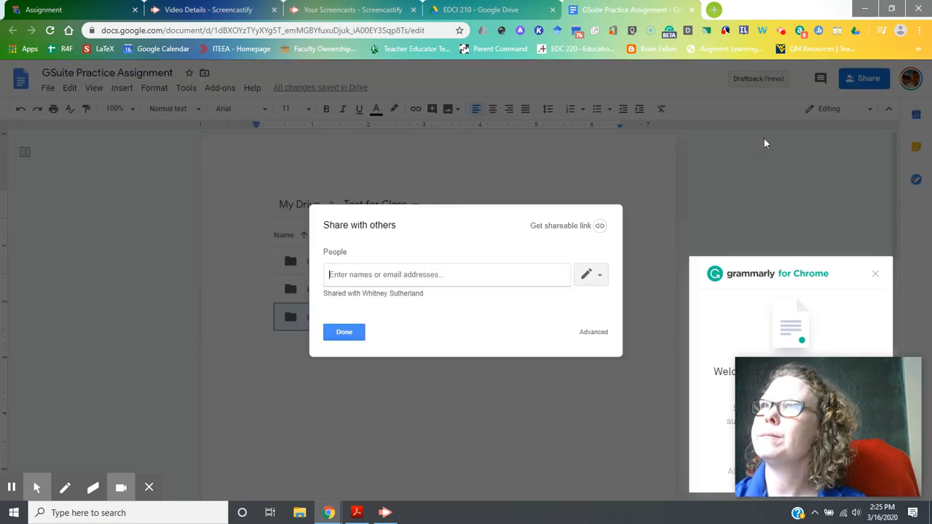
click(573, 224)
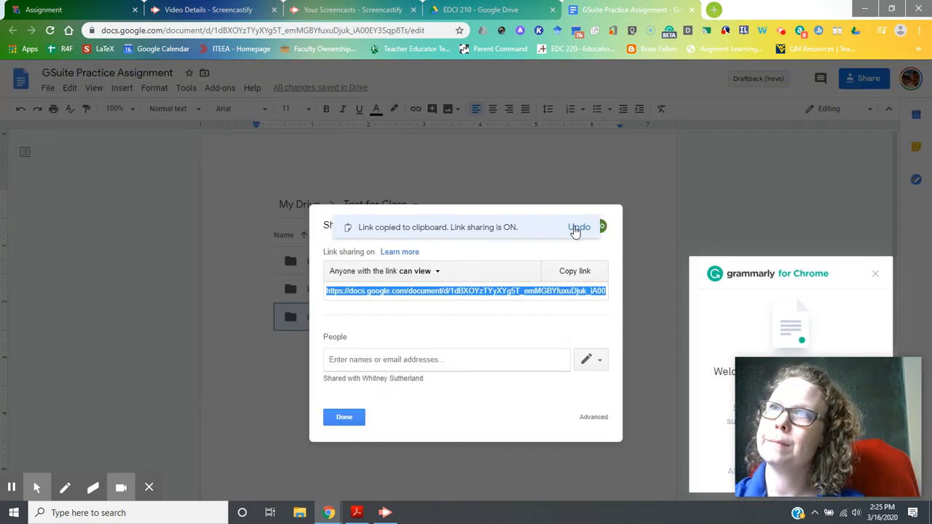
click(429, 273)
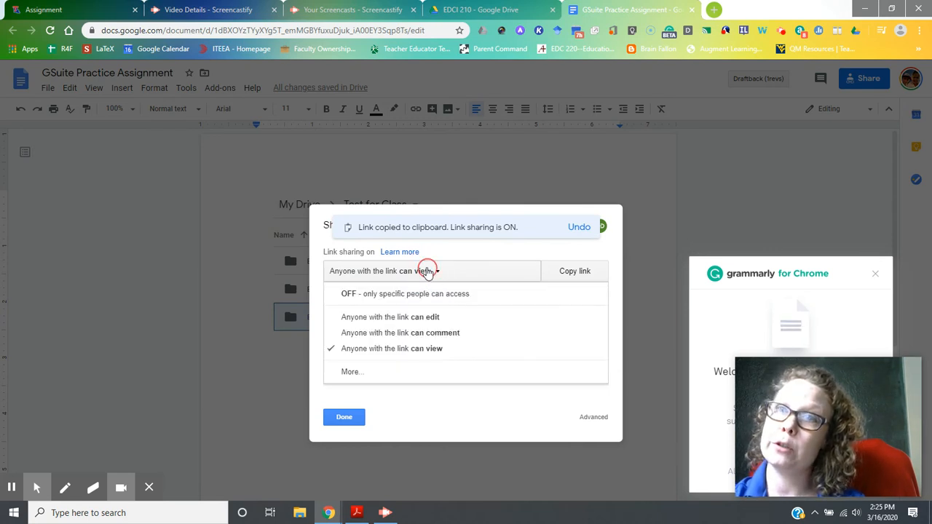
click(417, 333)
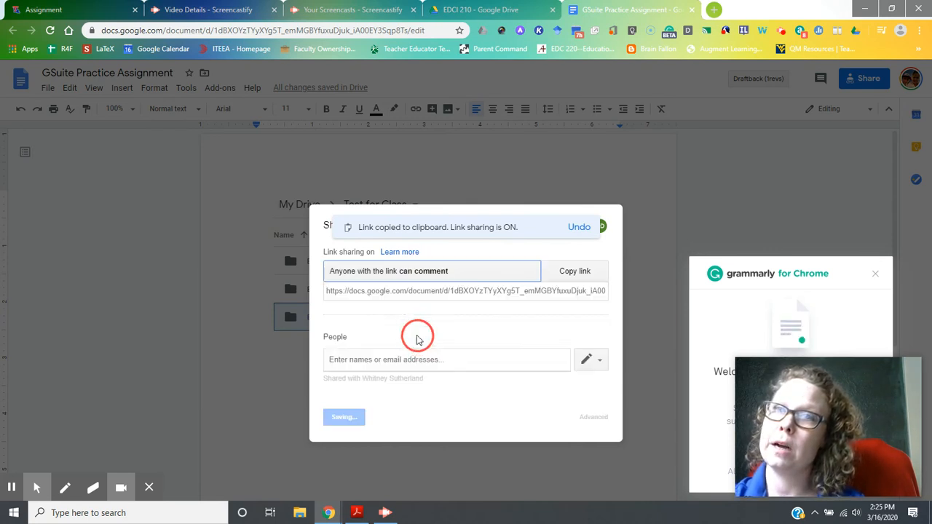
click(582, 273)
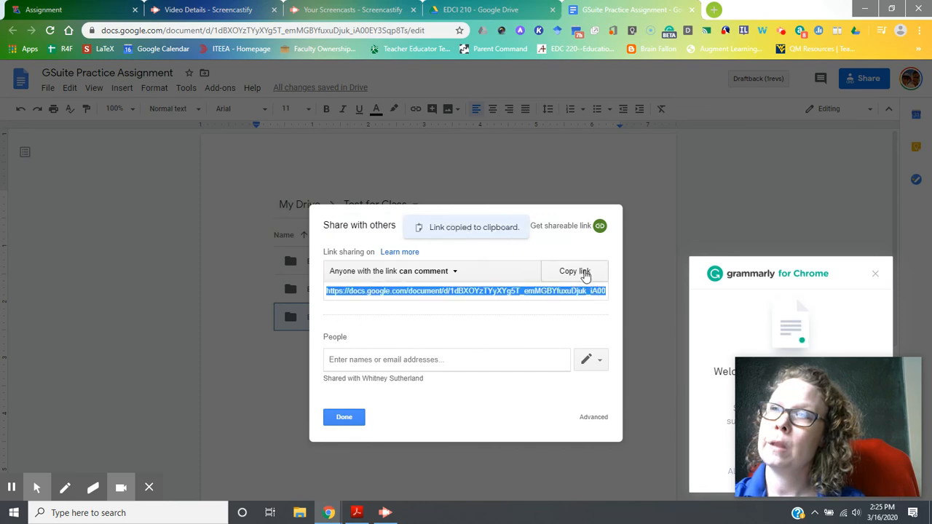
- Add a submission to the Moodle assignment and enter "Click here for Google Doc" as its online text
click(91, 21)
scroll(359, 248, down, 3)
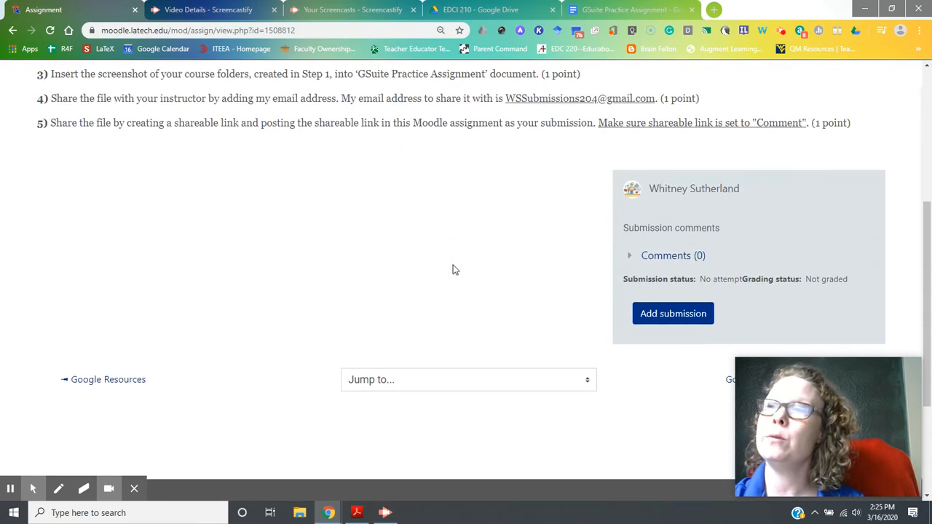
click(681, 310)
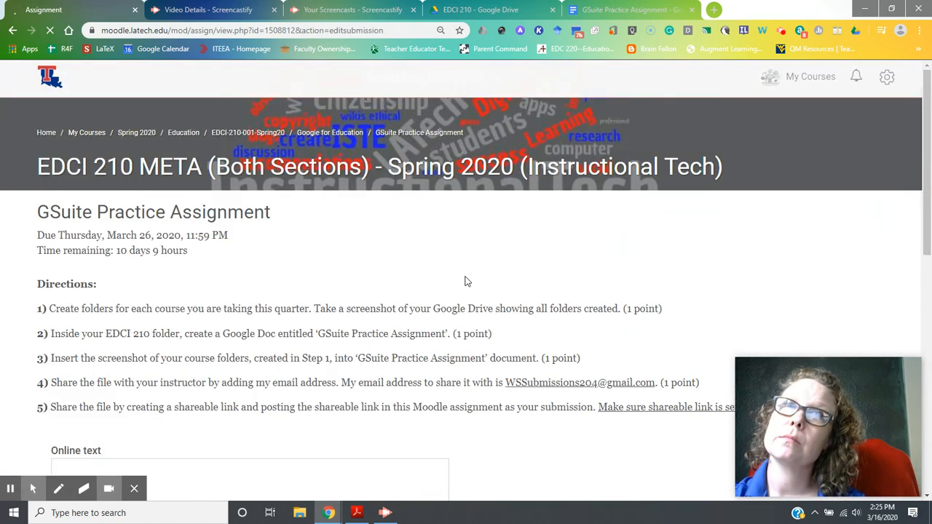
click(356, 257)
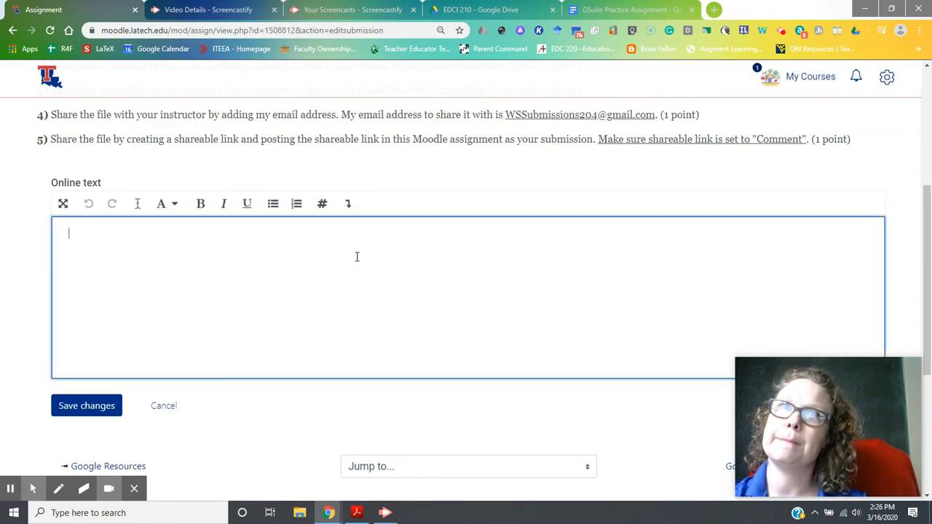
text(Click here for Google Doc)
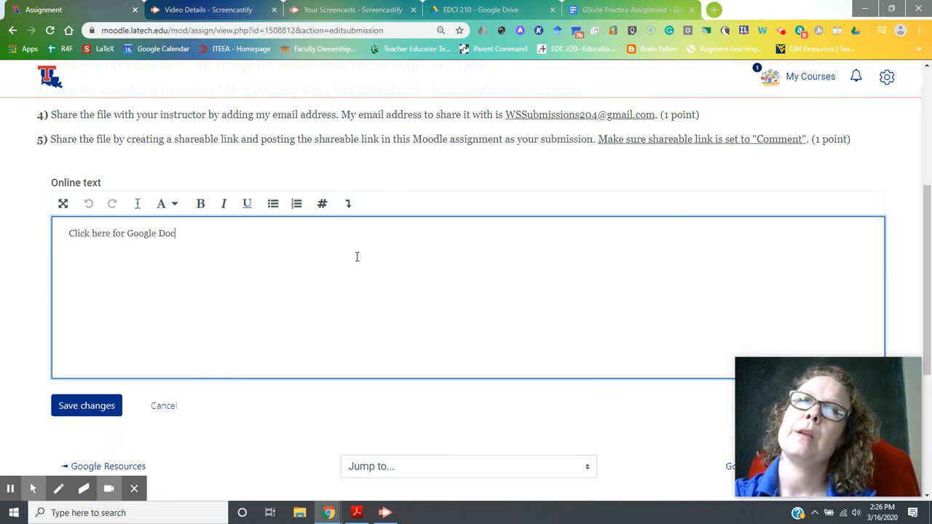
- Link the text "Click here for Google Doc" to the copied document URL and save the submission
key(ctrl+a)
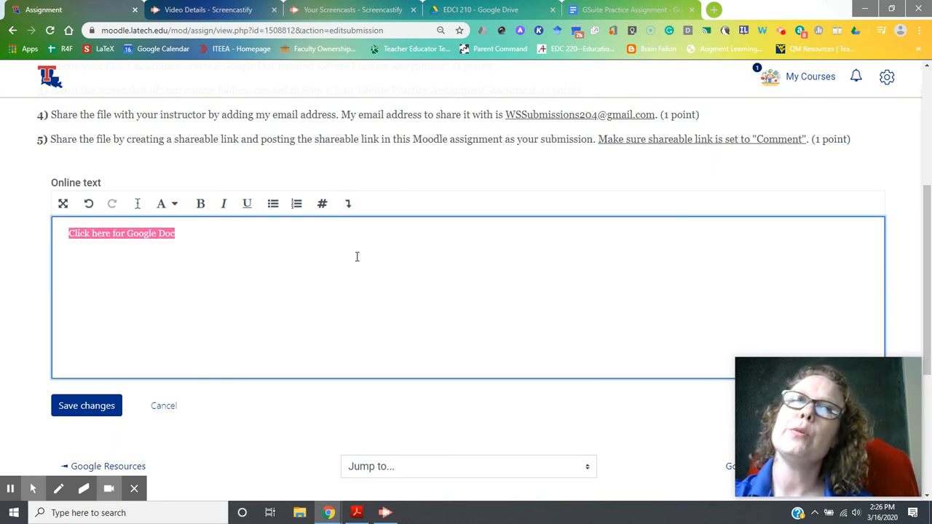
click(347, 206)
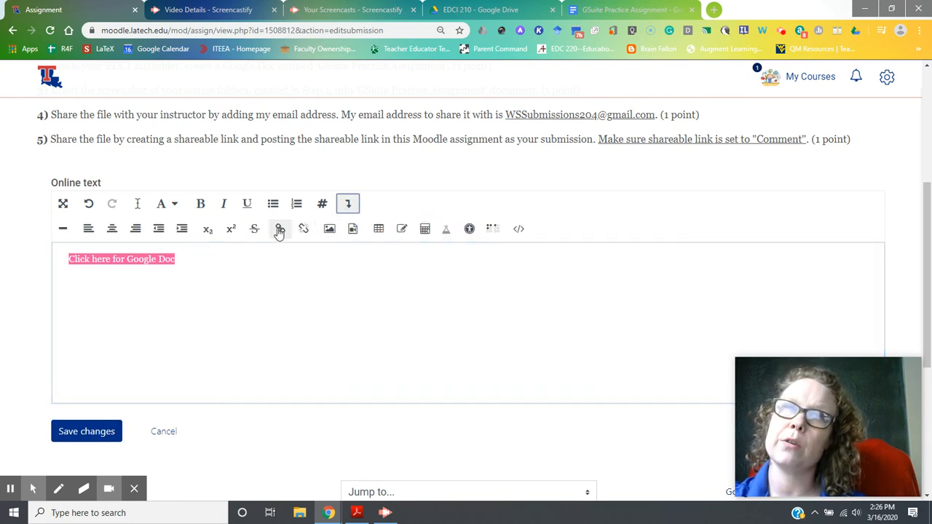
click(345, 208)
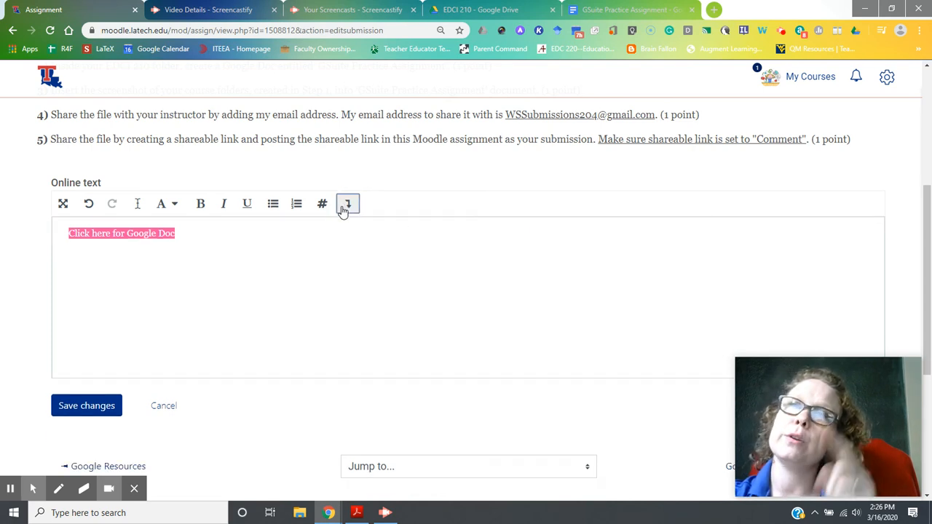
click(344, 208)
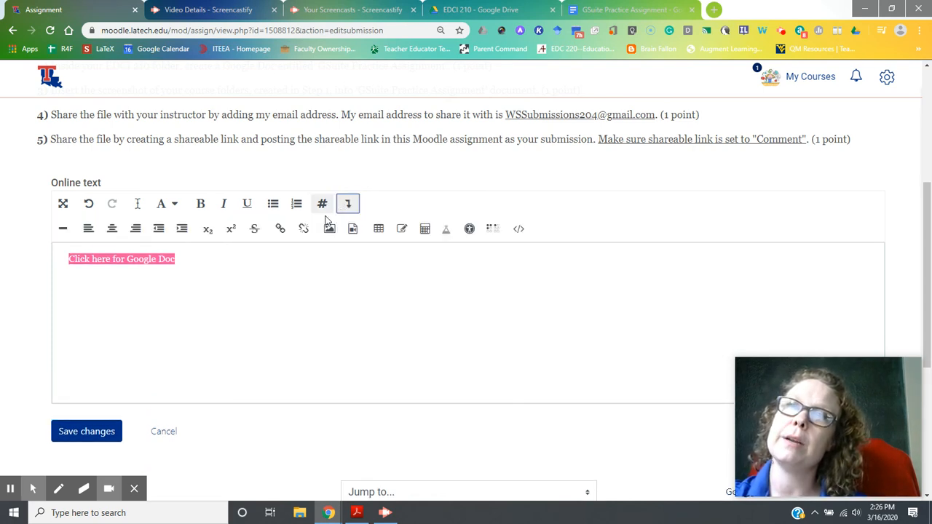
click(282, 230)
key(ctrl+v)
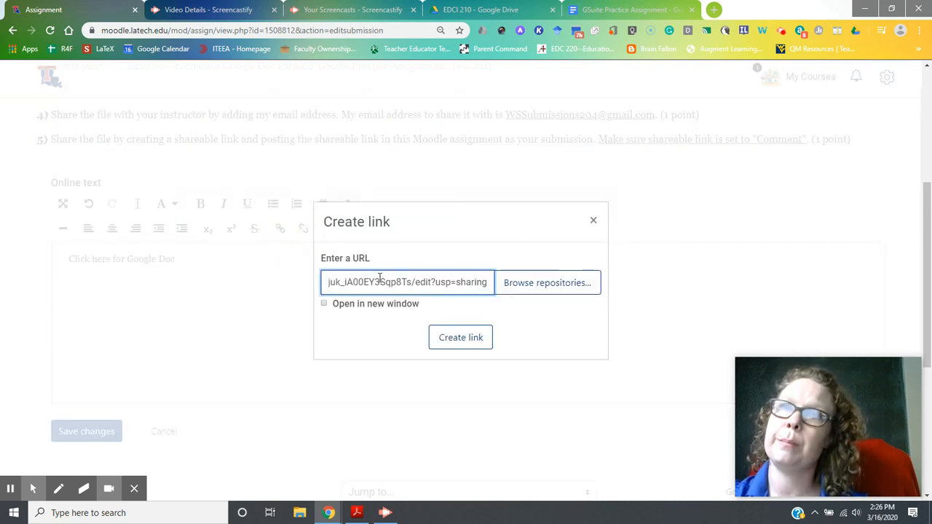
click(447, 334)
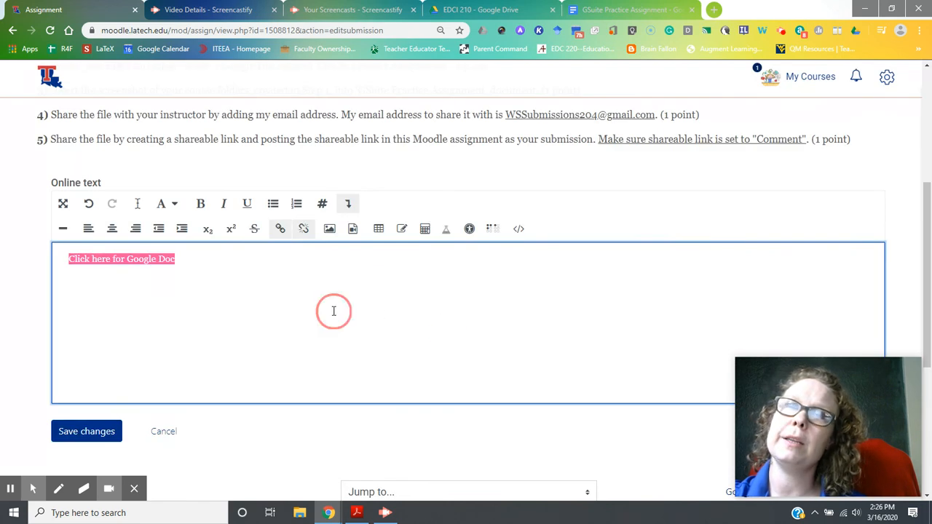
click(333, 311)
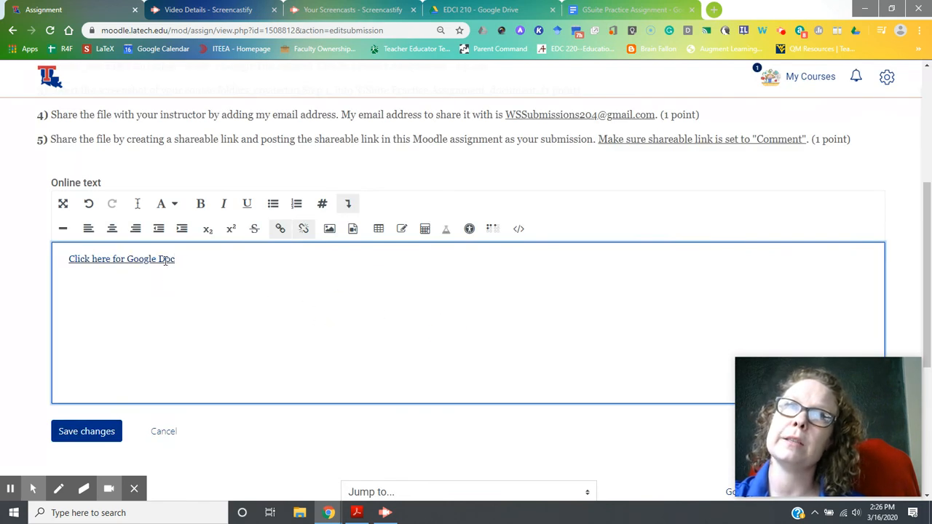
click(88, 431)
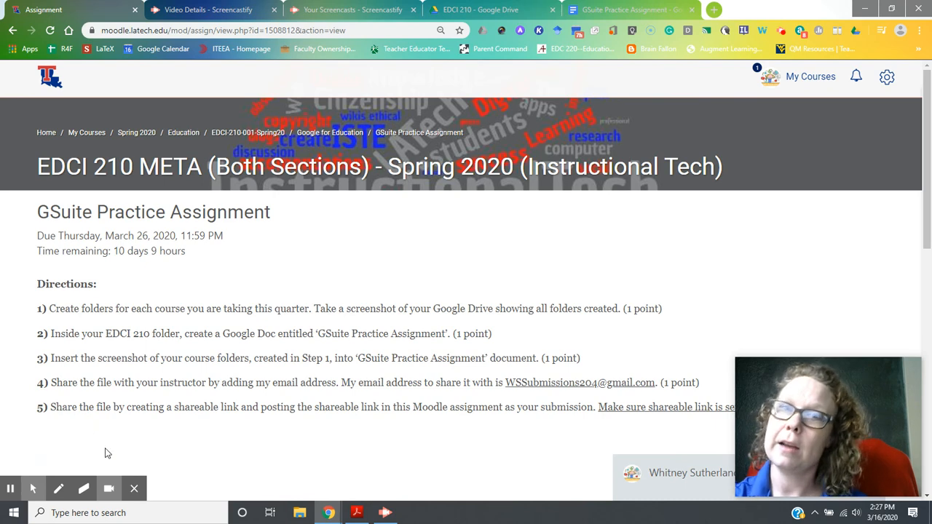
click(386, 513)
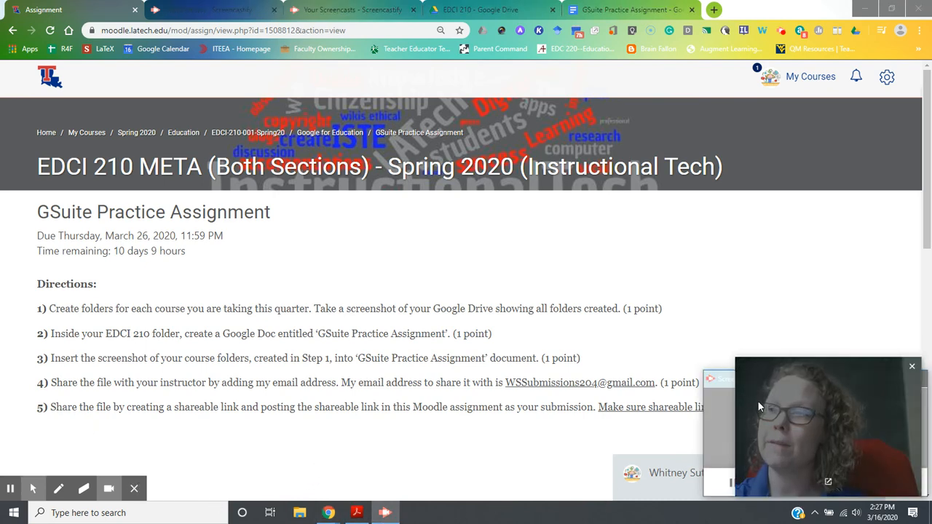